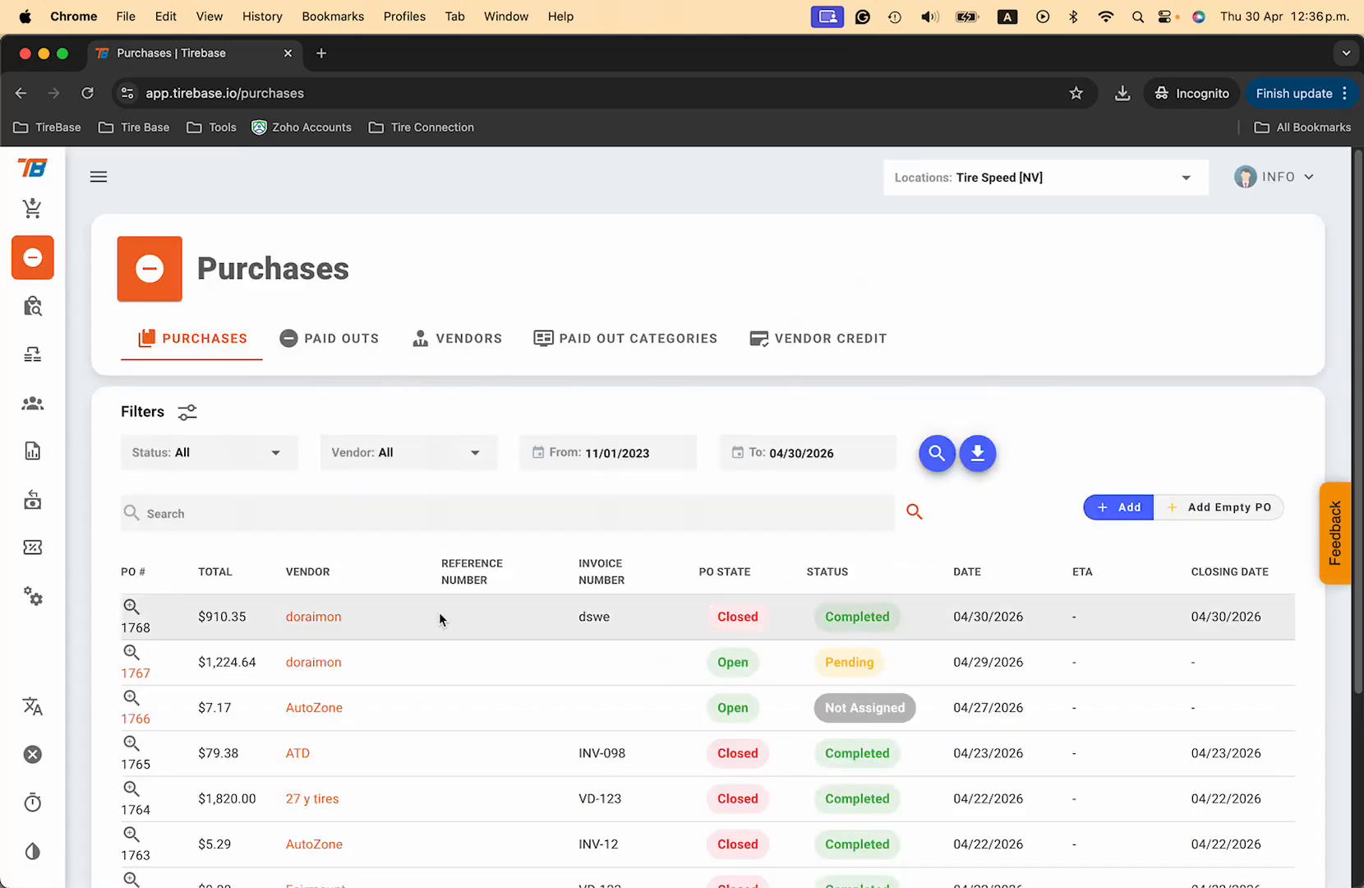
Examine the purchases list and the new vendor form with default Terms enabled, leaving the form unsaved.
{"action": "scroll", "coordinate": [633, 634], "scroll_direction": "down", "scroll_amount": 5}
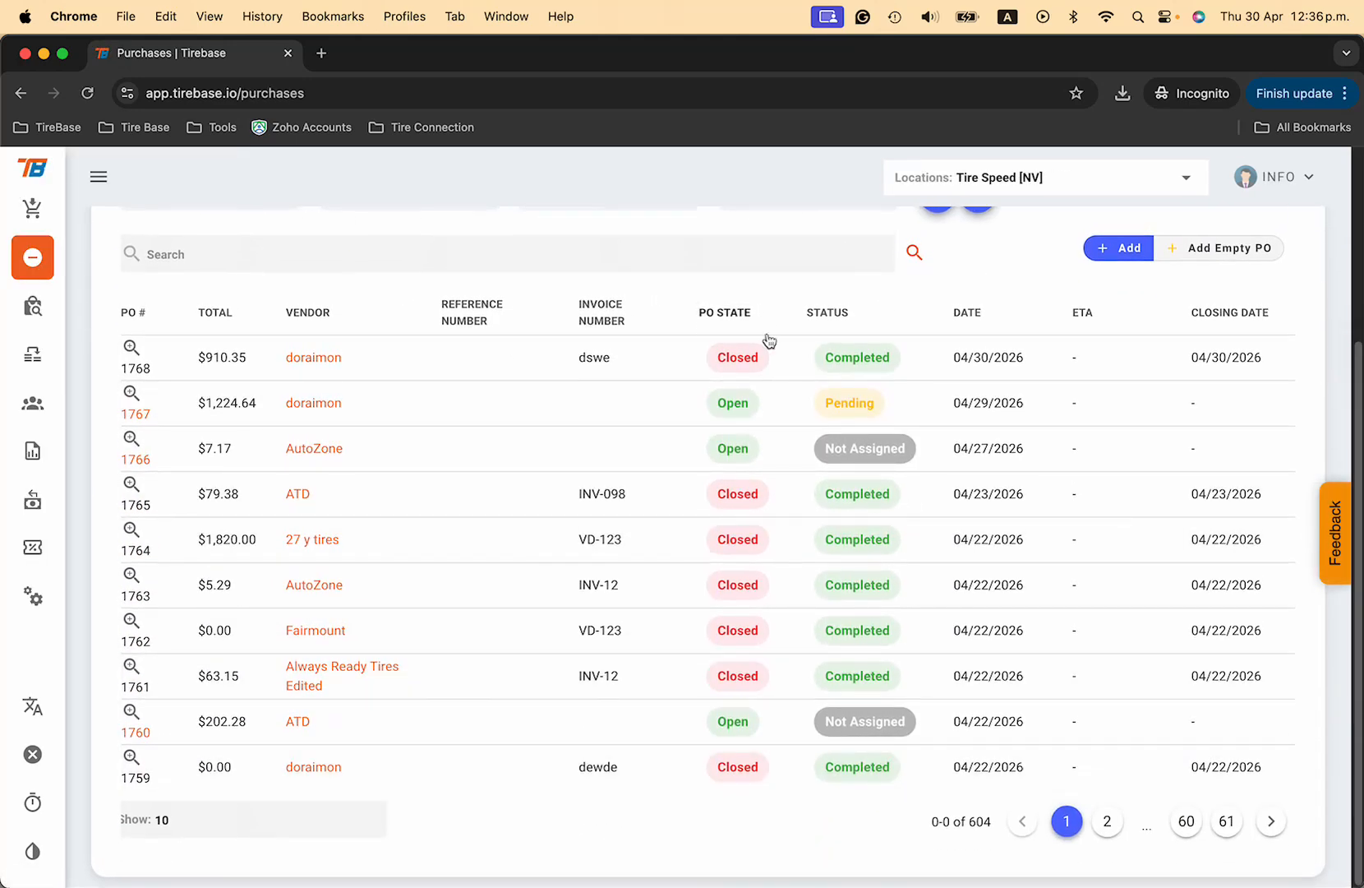
{"action": "scroll", "coordinate": [584, 566], "scroll_direction": "up", "scroll_amount": 5}
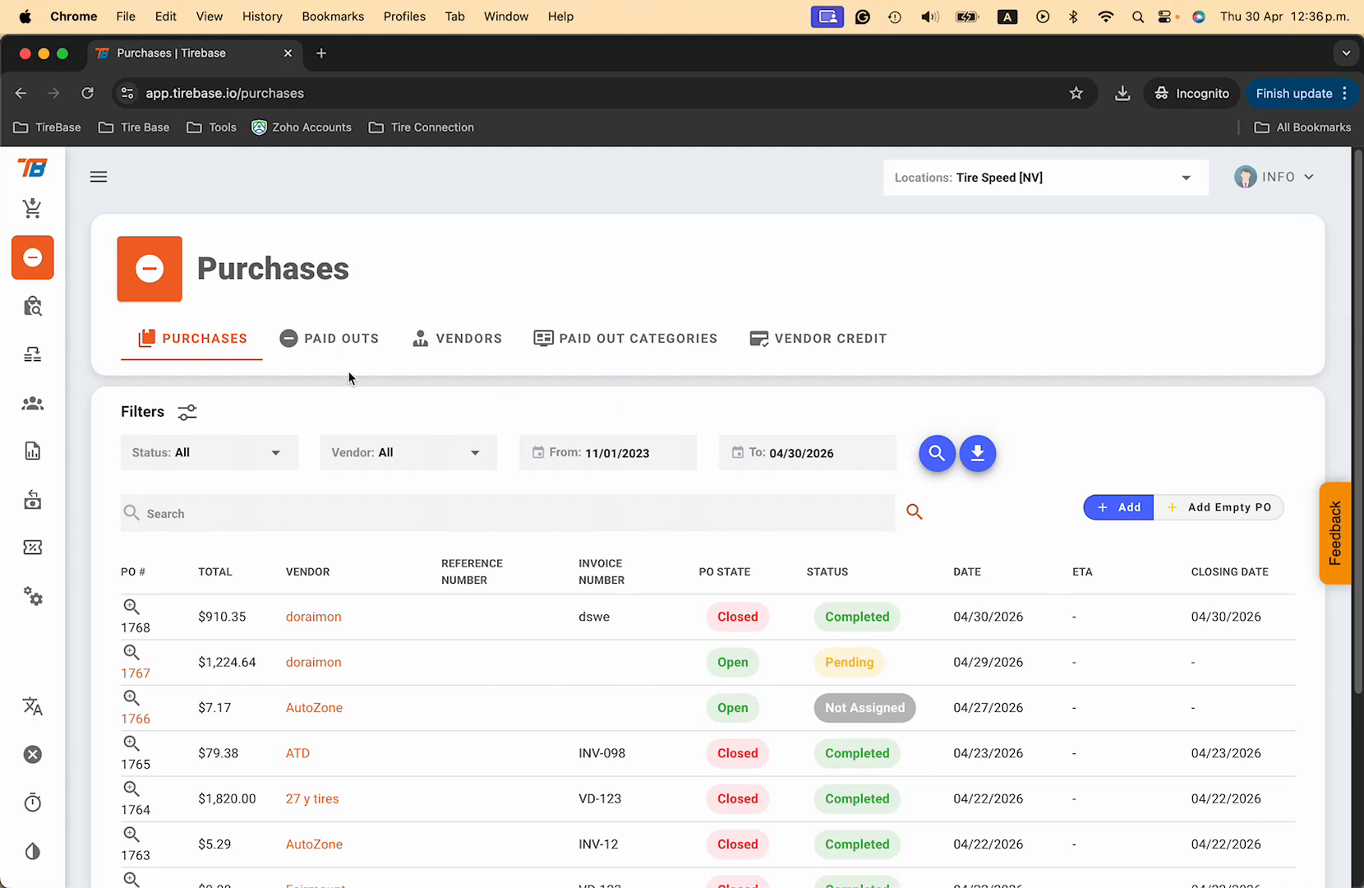
{"action": "left_click", "coordinate": [445, 357]}
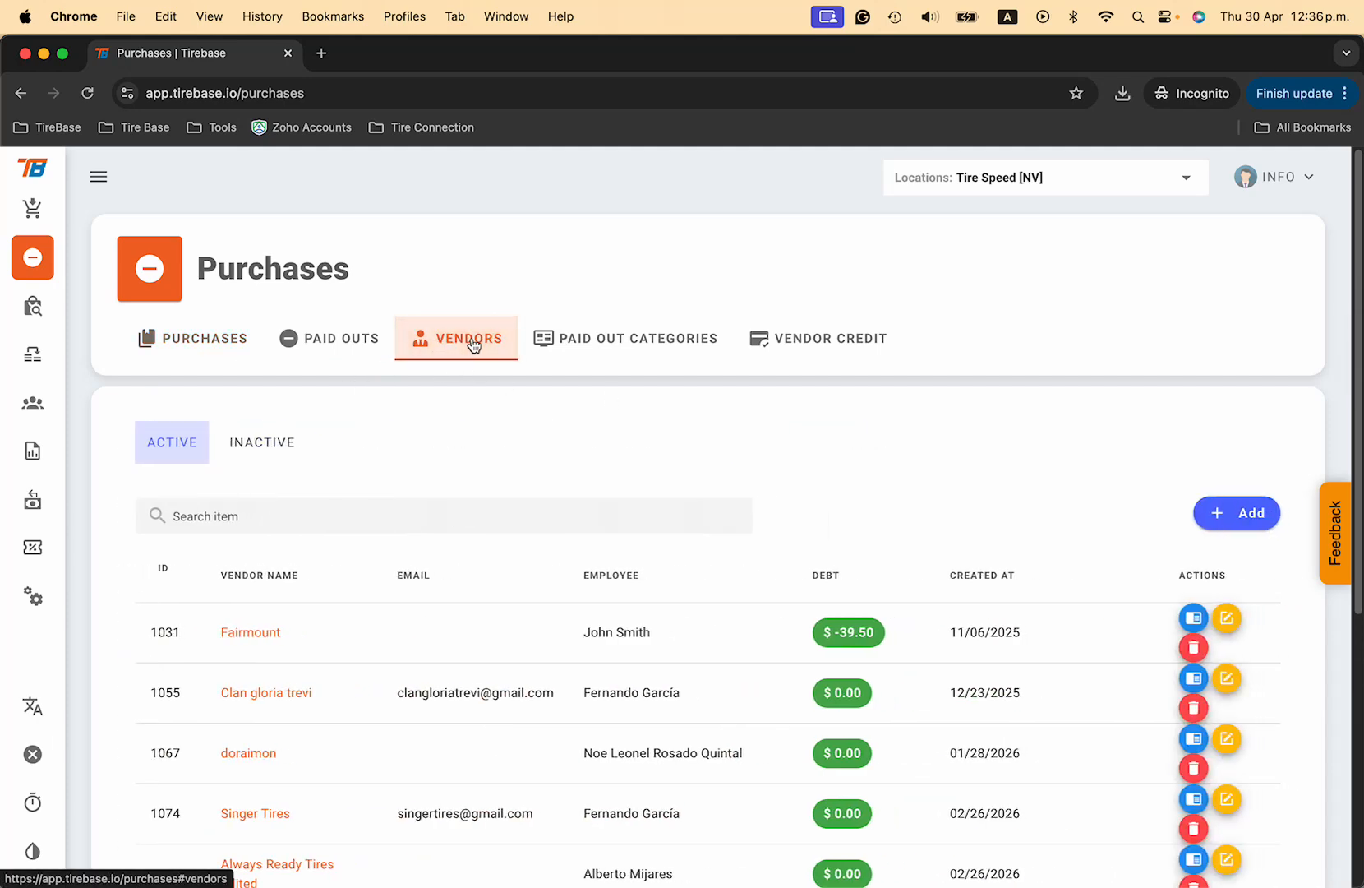
{"action": "left_click", "coordinate": [1225, 513]}
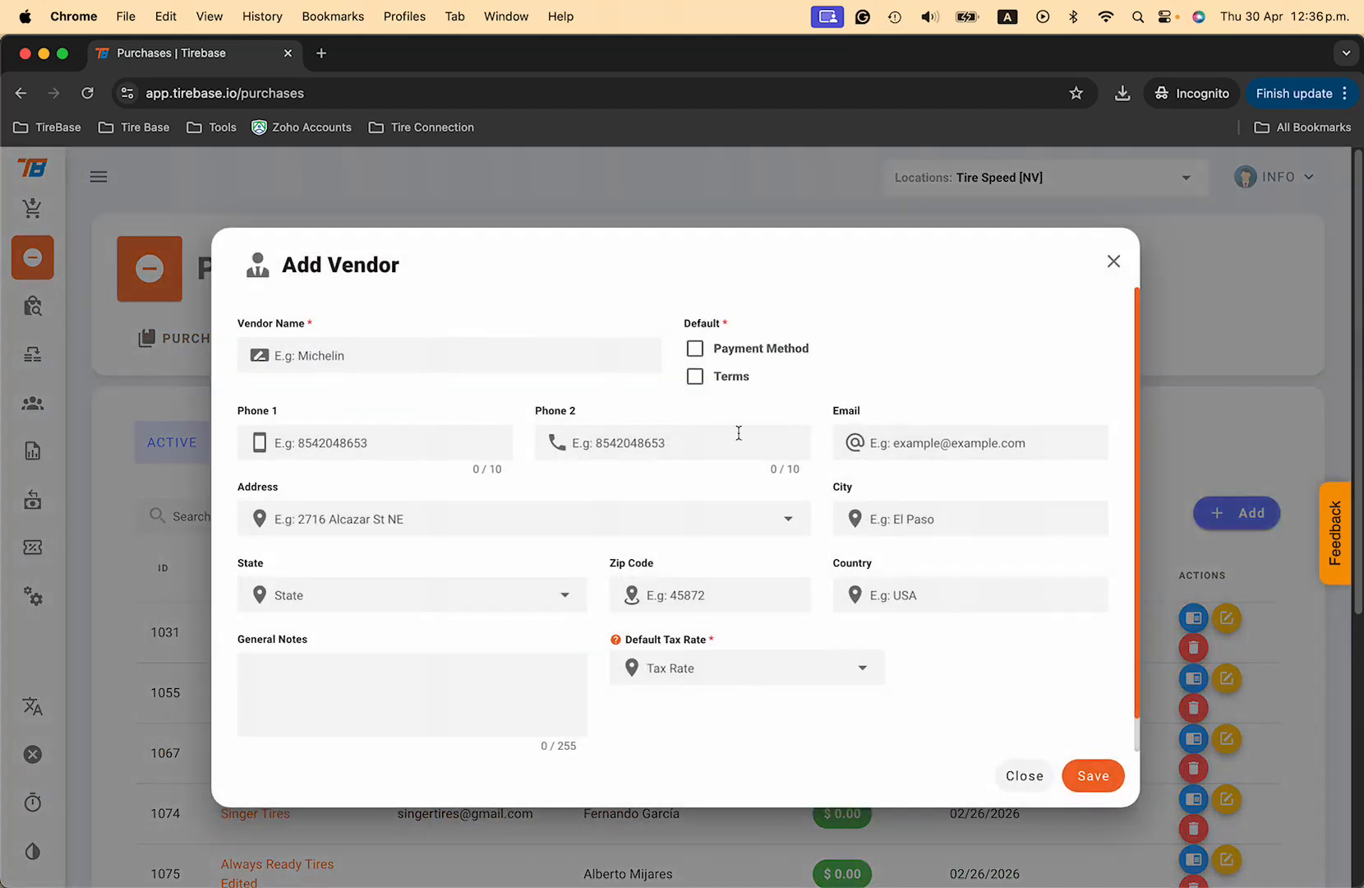
{"action": "left_click", "coordinate": [695, 376]}
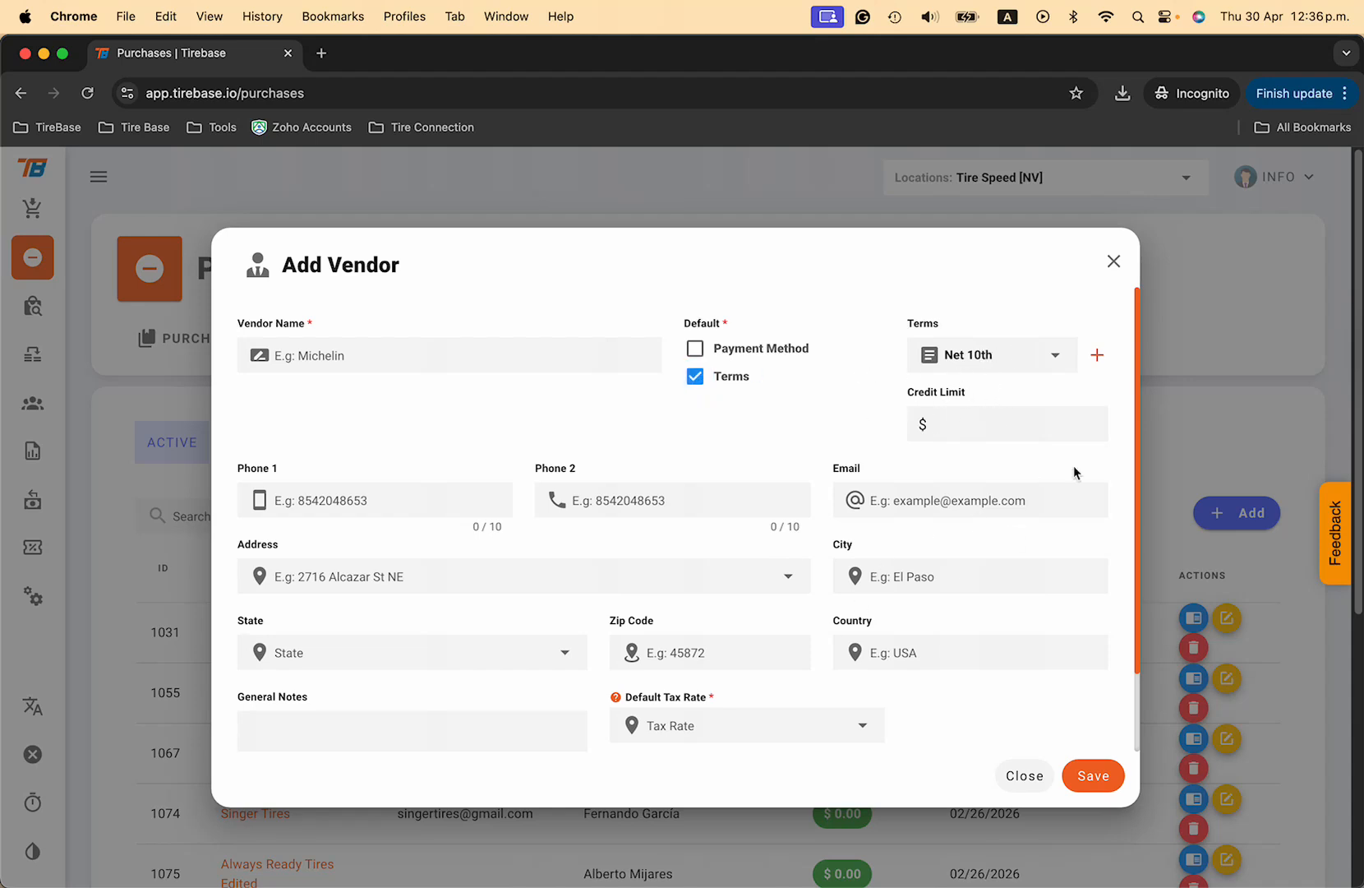
{"action": "left_click", "coordinate": [1114, 260]}
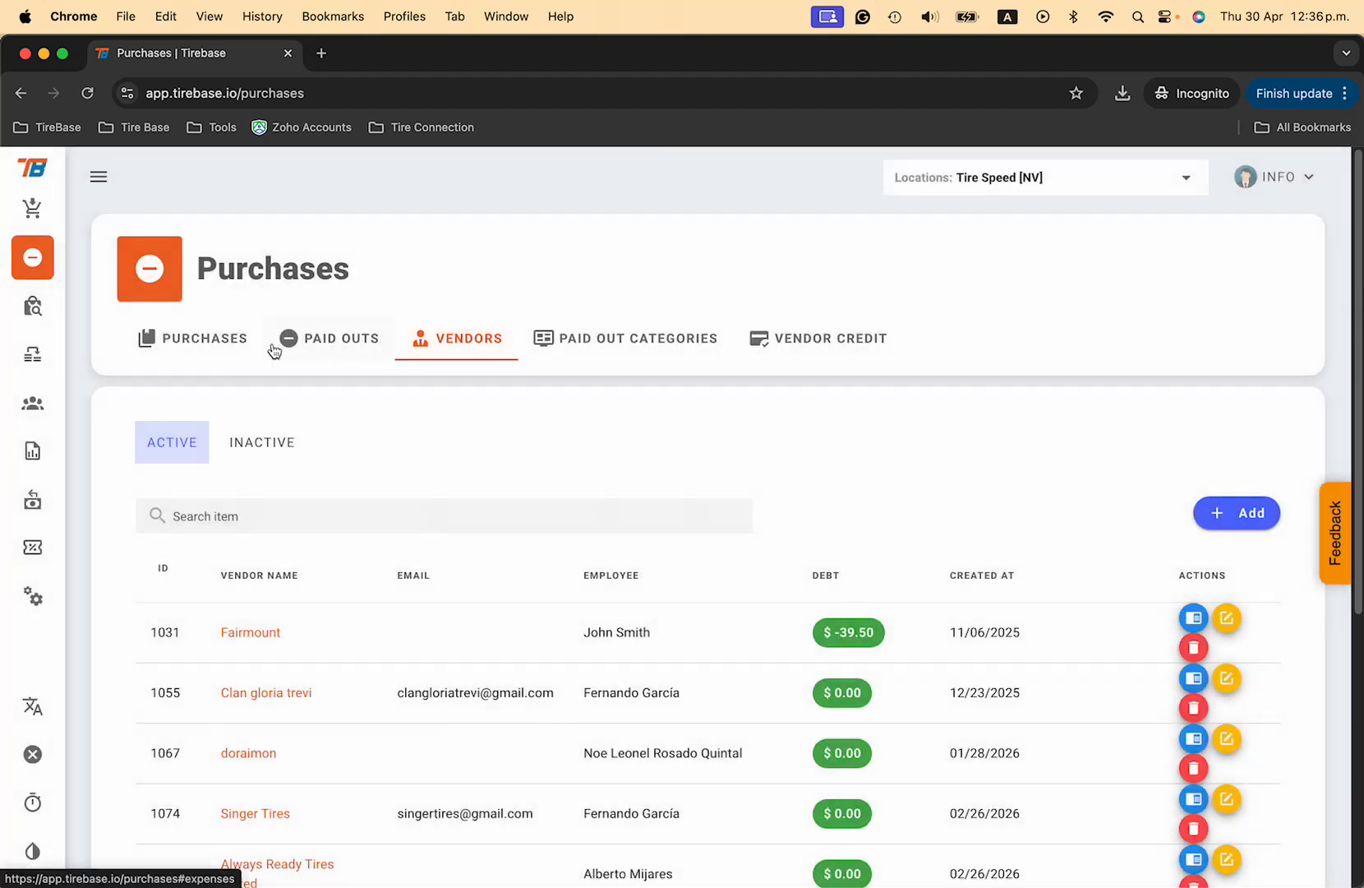
Start a new purchase order for the vendor ATD, finding it through the vendor search.
{"action": "left_click", "coordinate": [175, 337]}
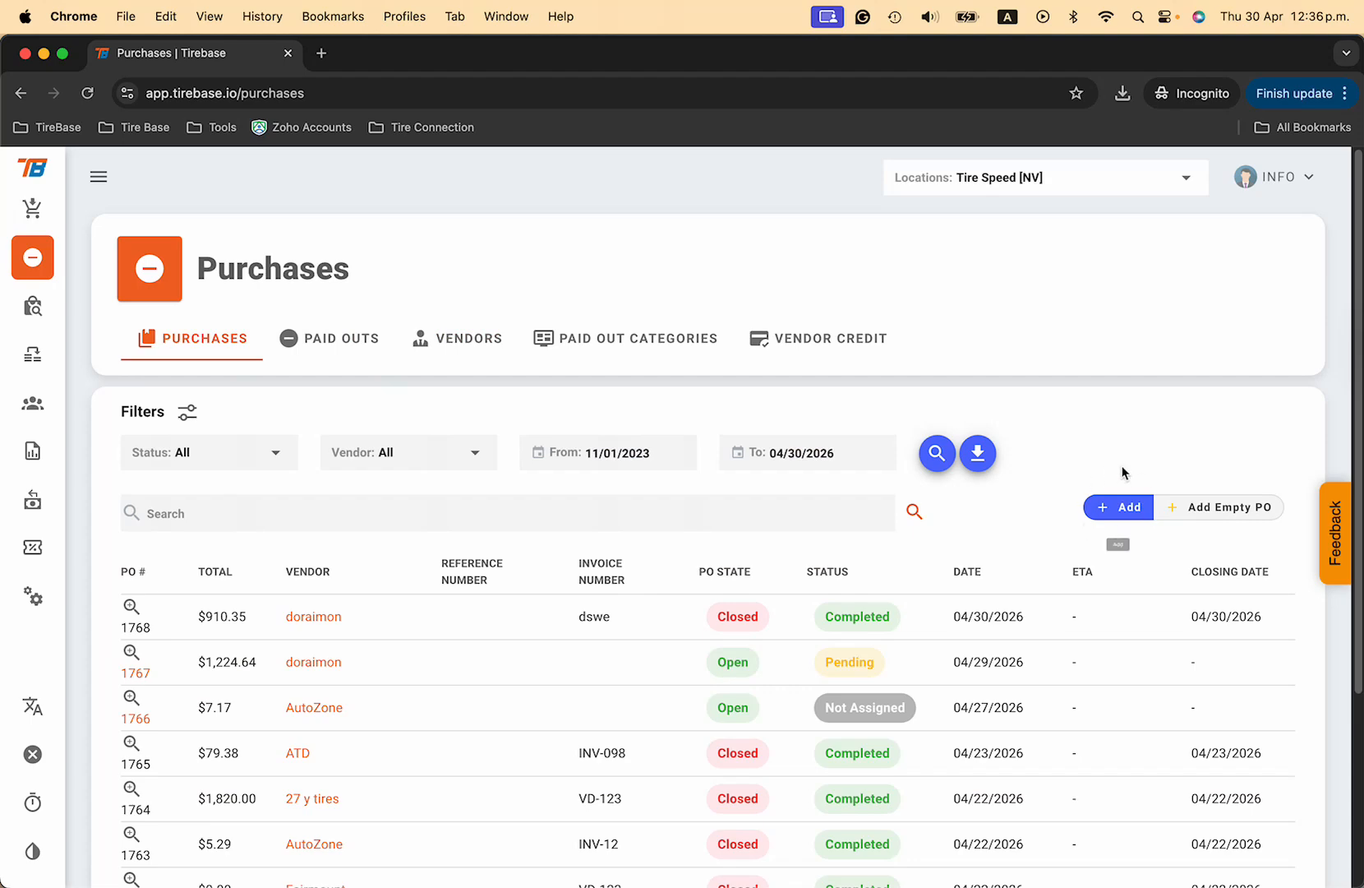
{"action": "left_click", "coordinate": [1112, 501]}
{"action": "left_click", "coordinate": [345, 411]}
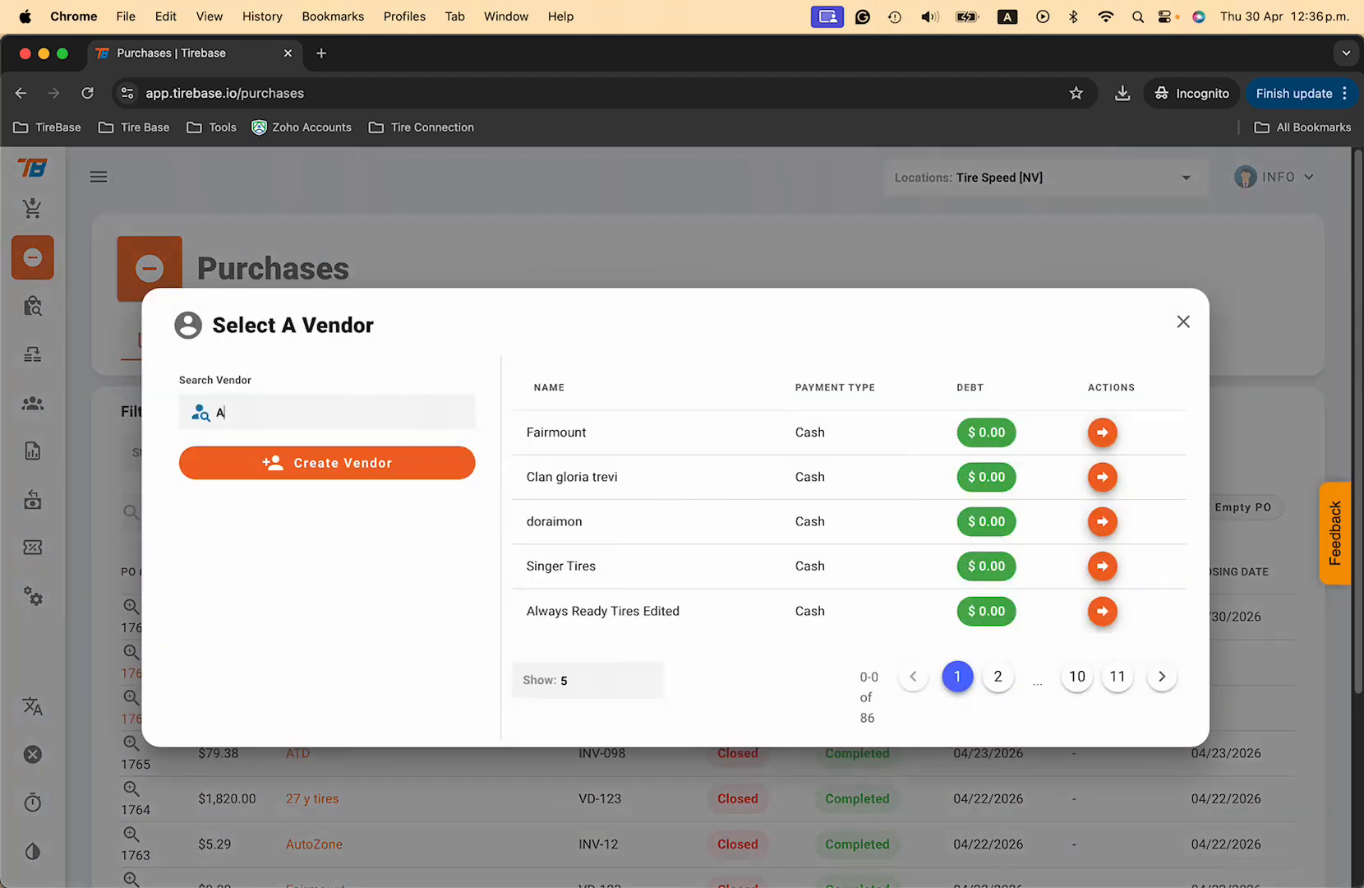
{"action": "type", "text": "ATD"}
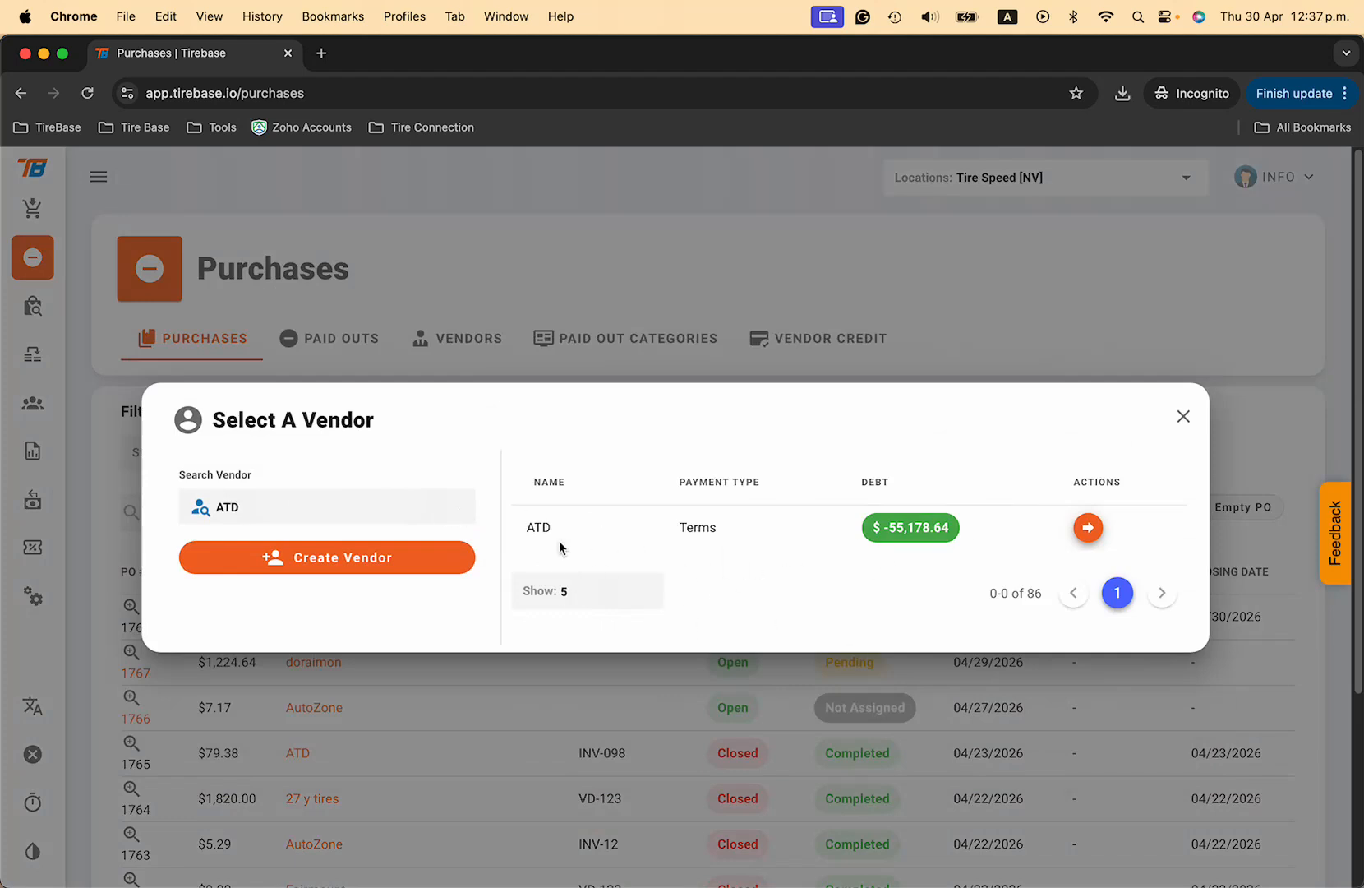
{"action": "left_click", "coordinate": [350, 565]}
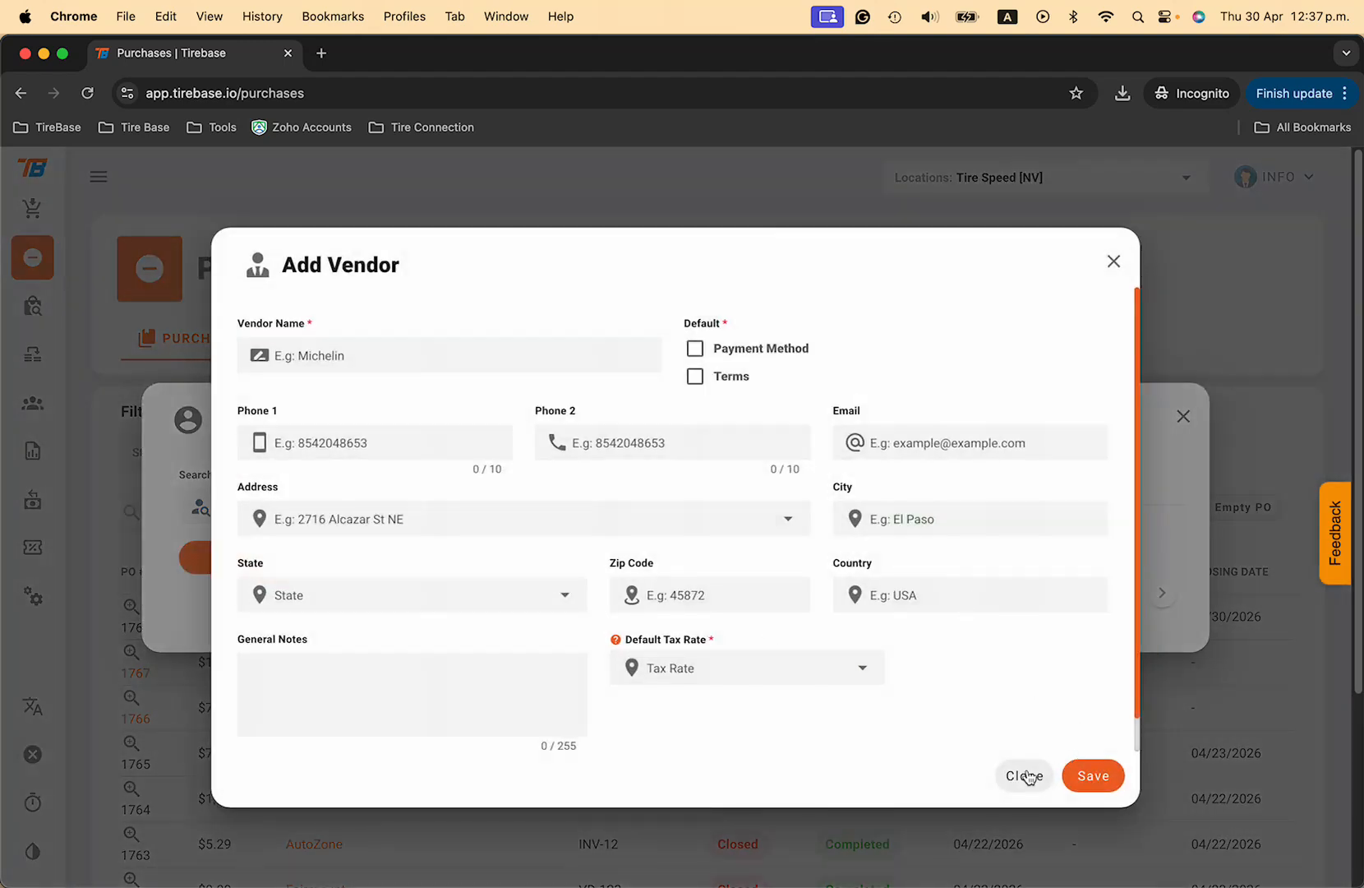
{"action": "left_click", "coordinate": [1026, 773]}
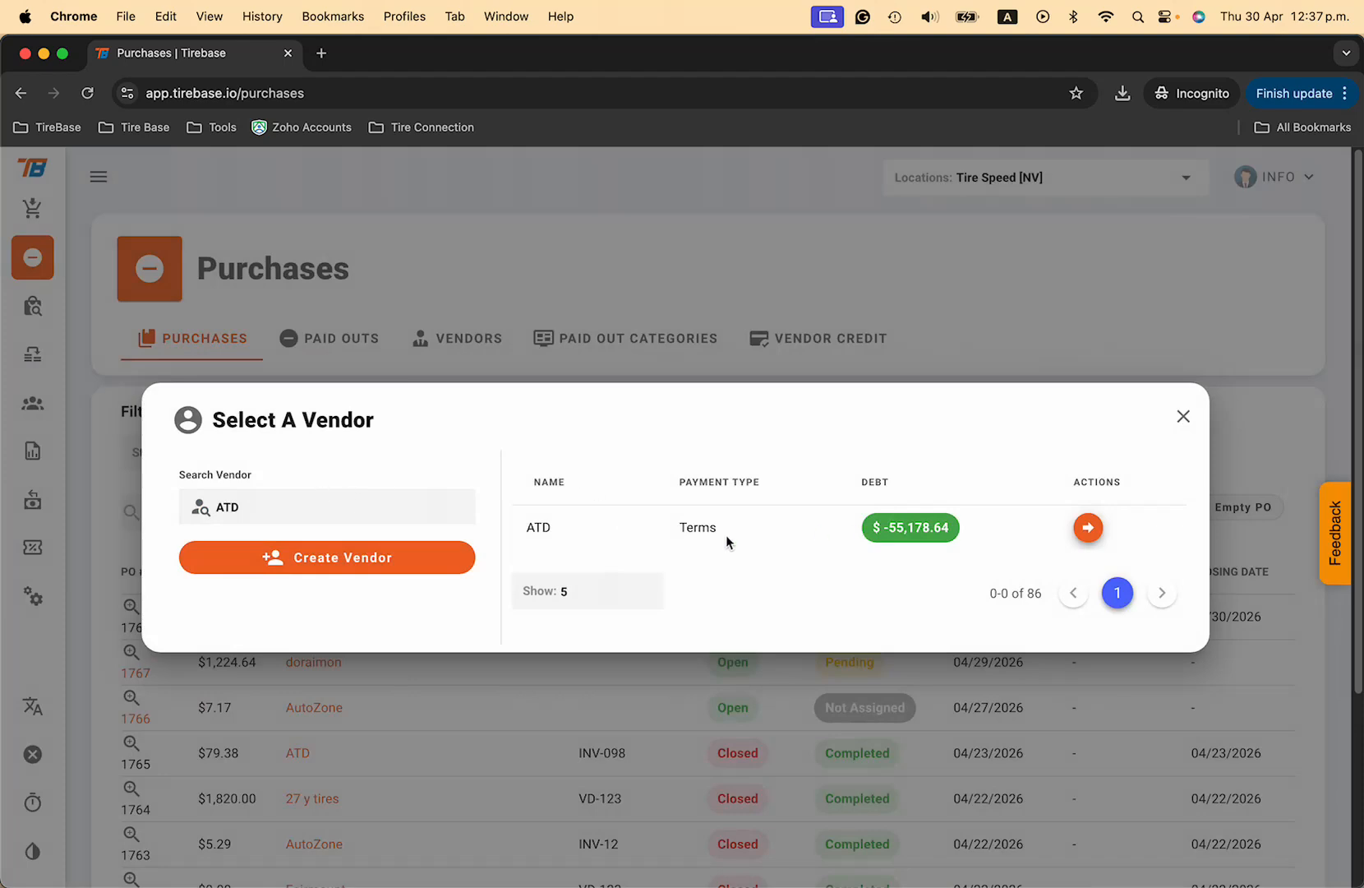
{"action": "left_click", "coordinate": [1088, 528]}
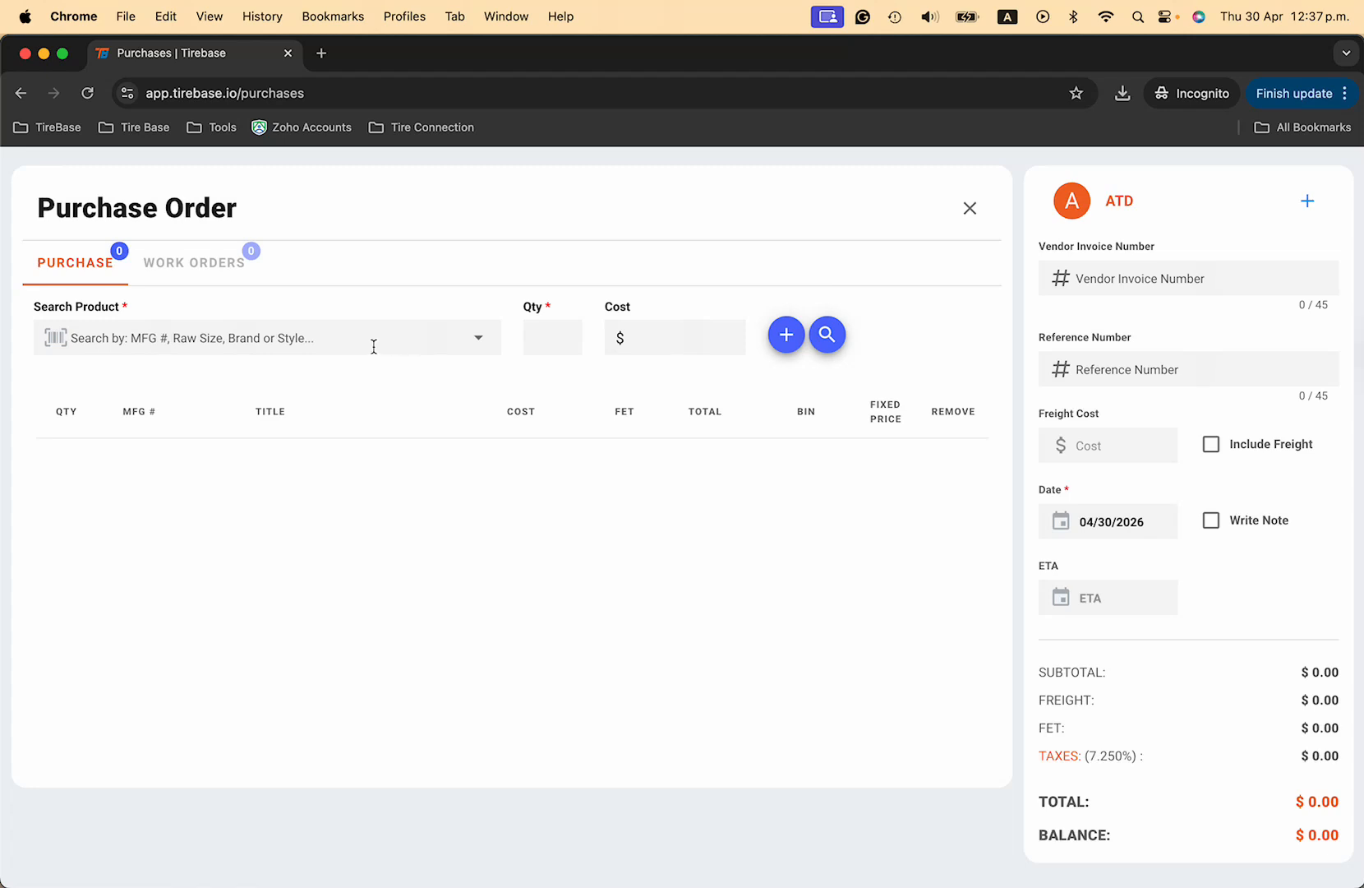
Search products for 2255516 and add 10 of the used passenger tire 20048 to the order at a cost of $125.50.
{"action": "left_click", "coordinate": [374, 346]}
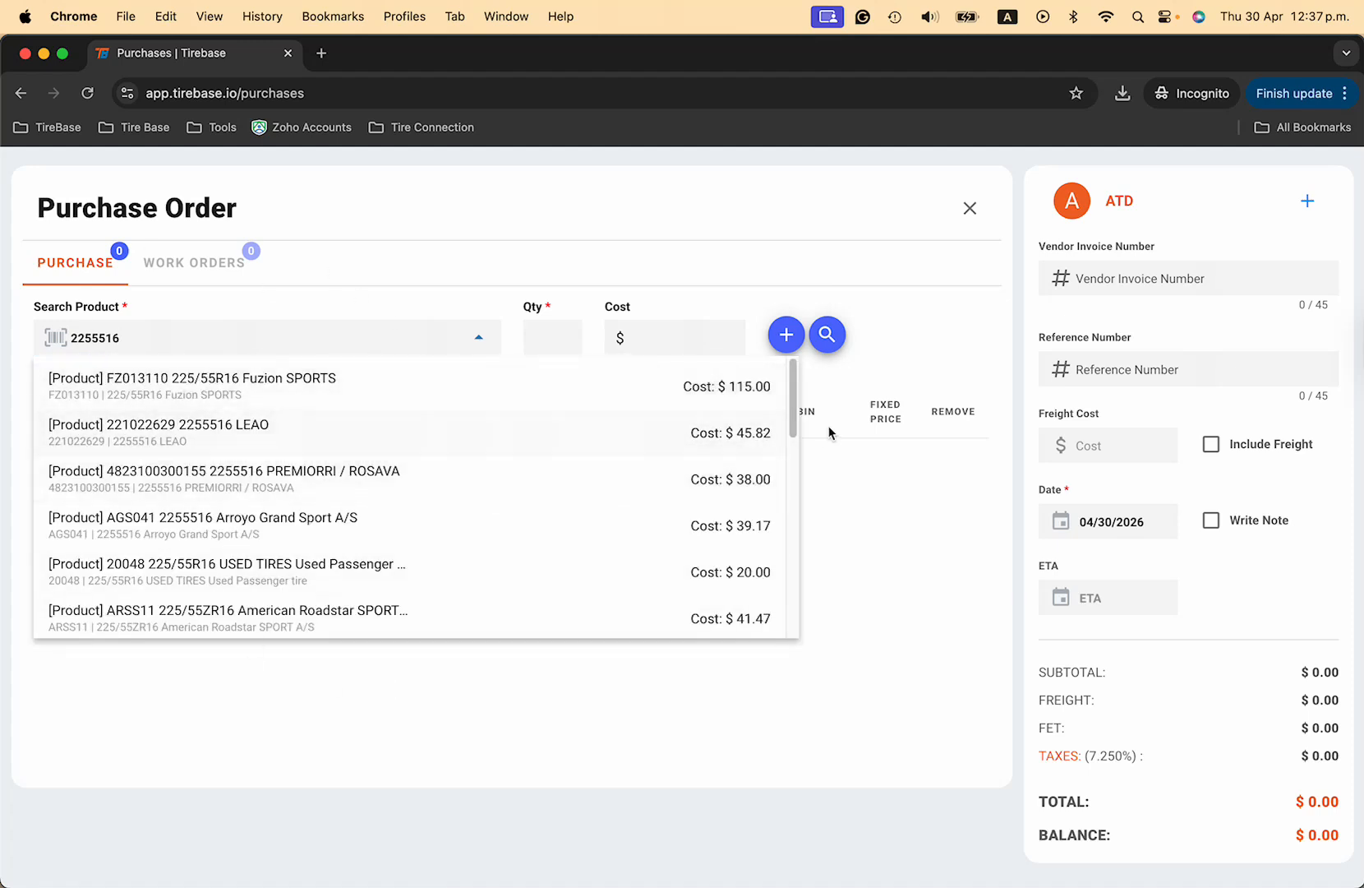
{"action": "scroll", "coordinate": [477, 590], "scroll_direction": "down", "scroll_amount": 1}
{"action": "scroll", "coordinate": [478, 592], "scroll_direction": "down", "scroll_amount": 4}
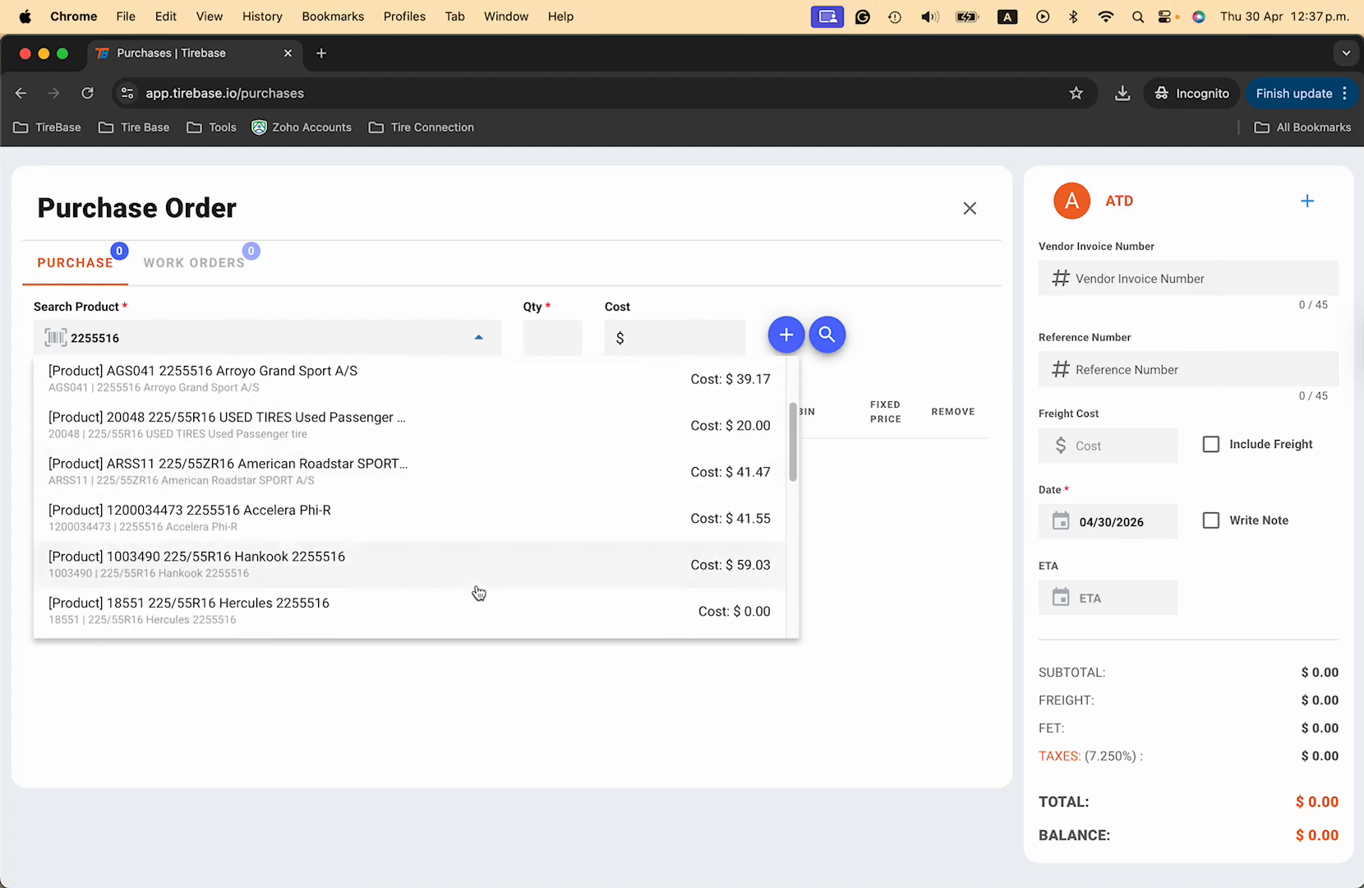
{"action": "scroll", "coordinate": [481, 590], "scroll_direction": "up", "scroll_amount": 2}
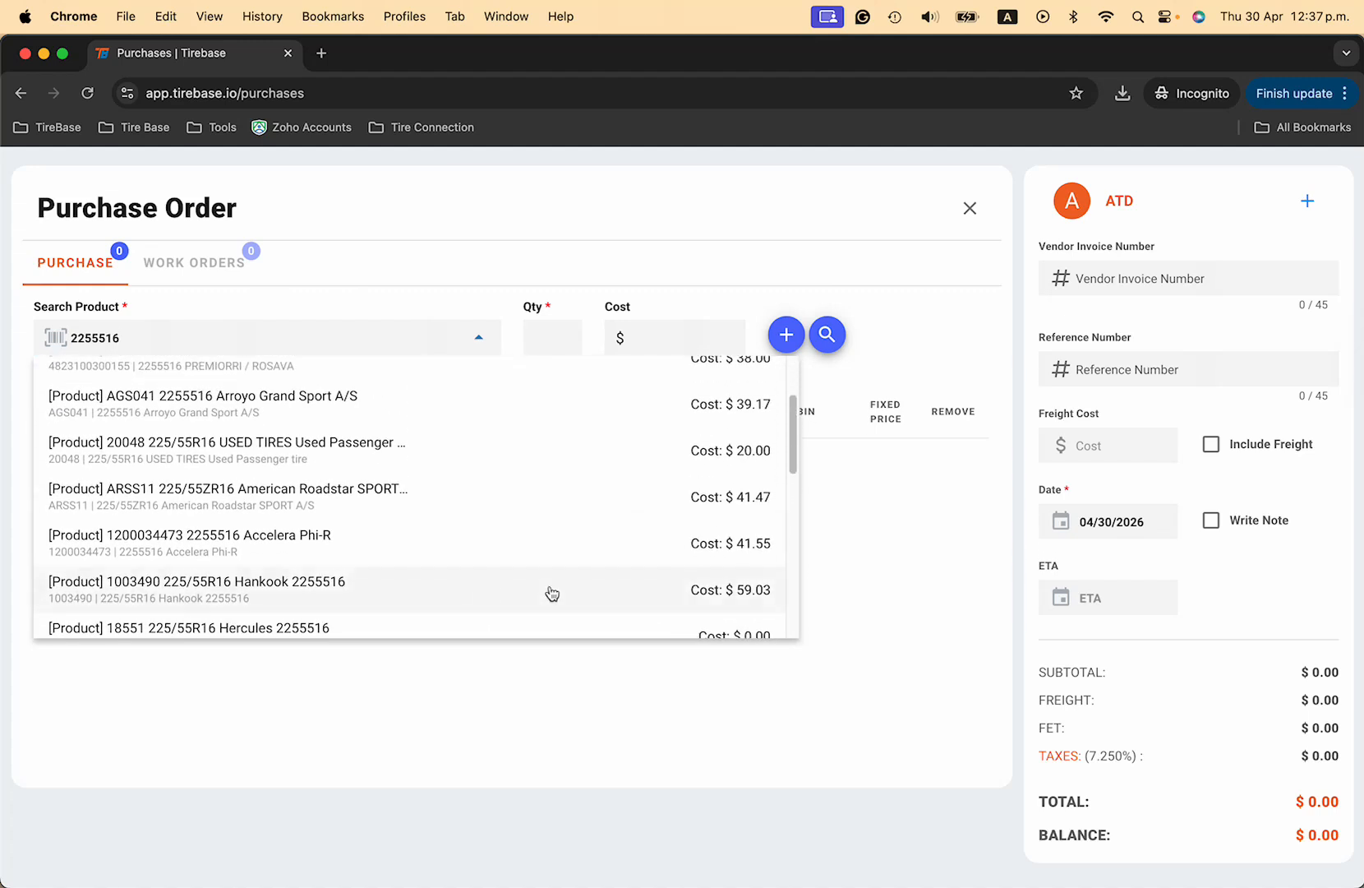
{"action": "scroll", "coordinate": [668, 539], "scroll_direction": "up", "scroll_amount": 3}
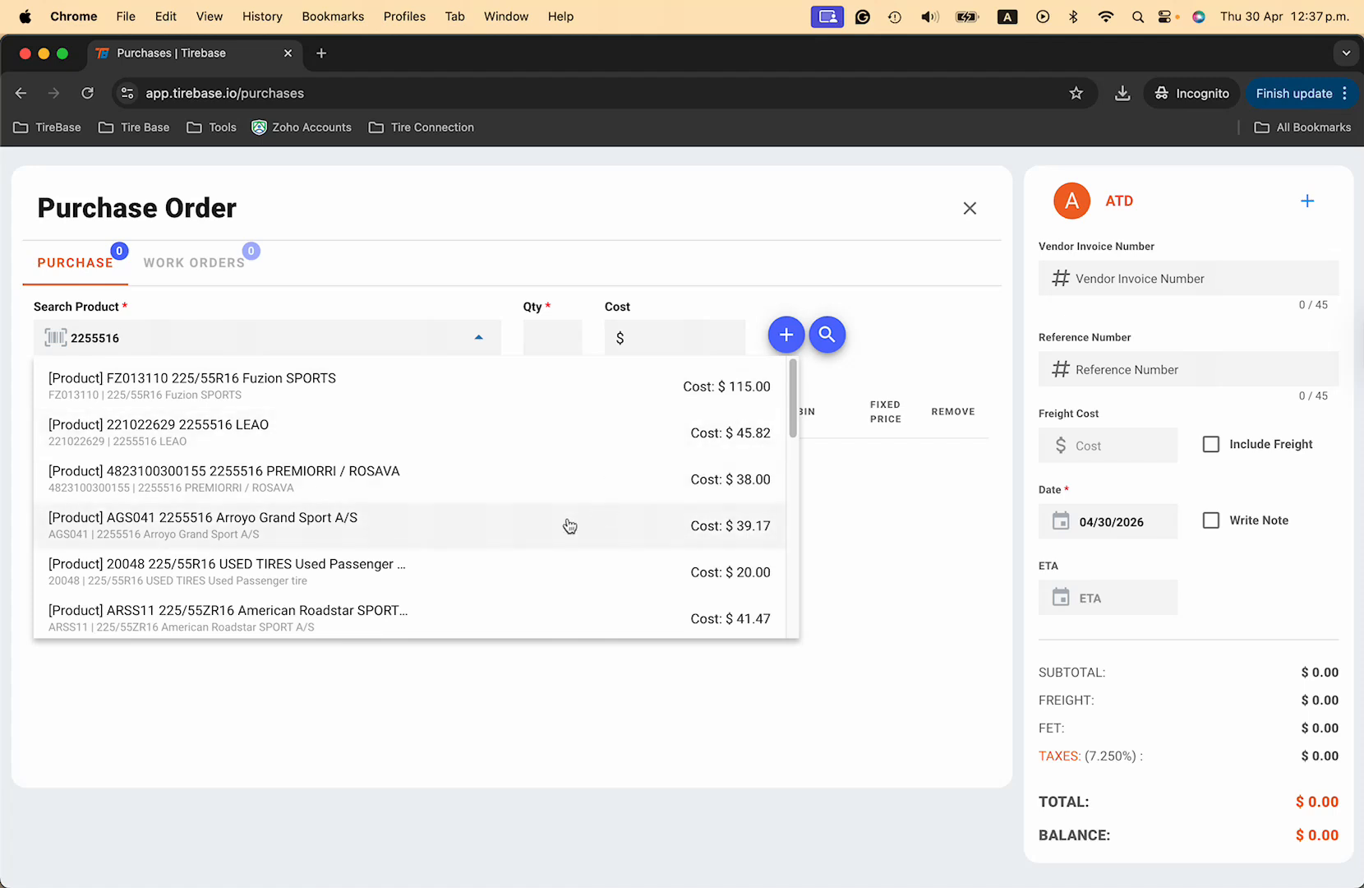
{"action": "left_click", "coordinate": [508, 578]}
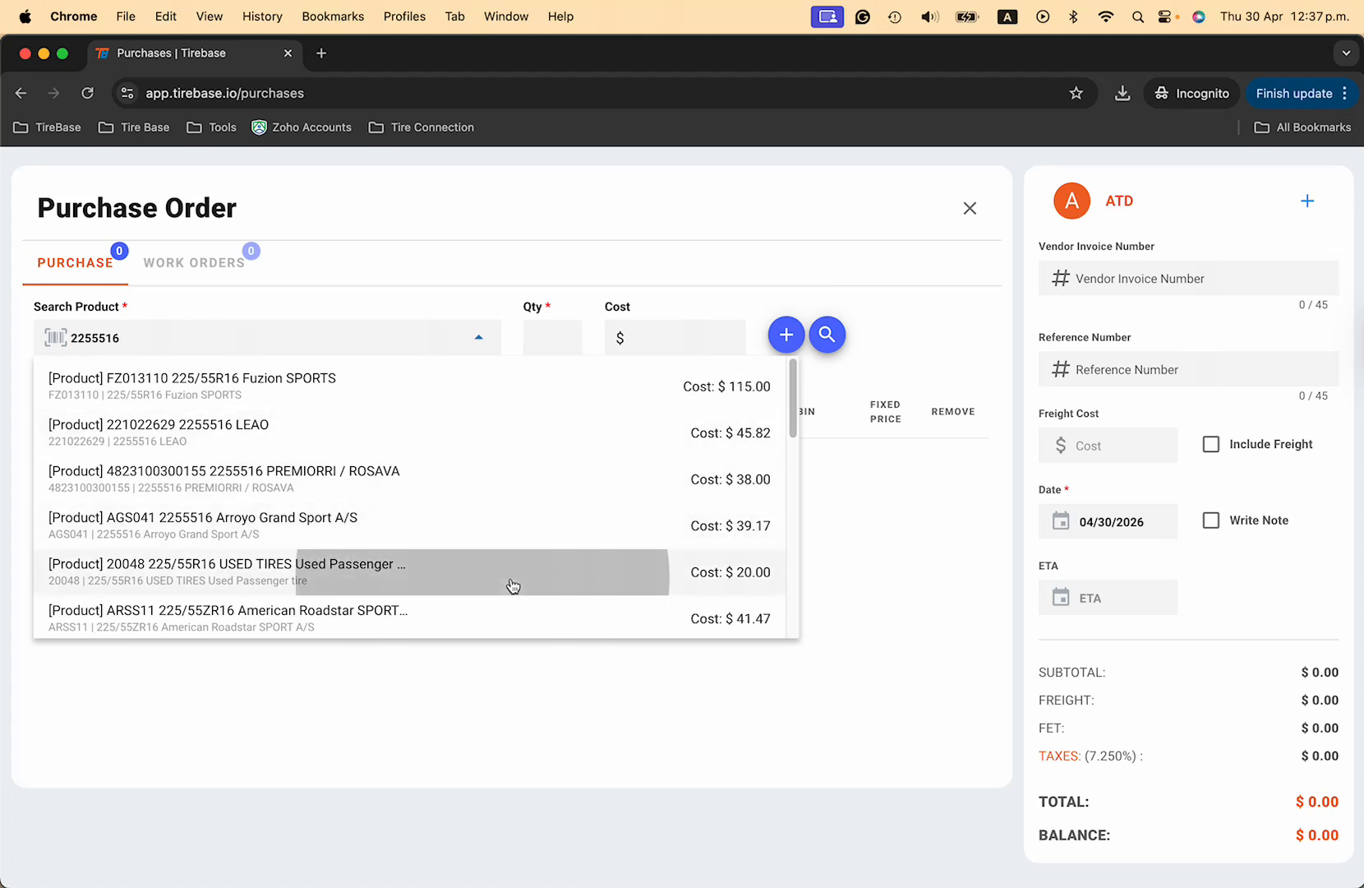
{"action": "left_click", "coordinate": [562, 333]}
{"action": "type", "text": "10"}
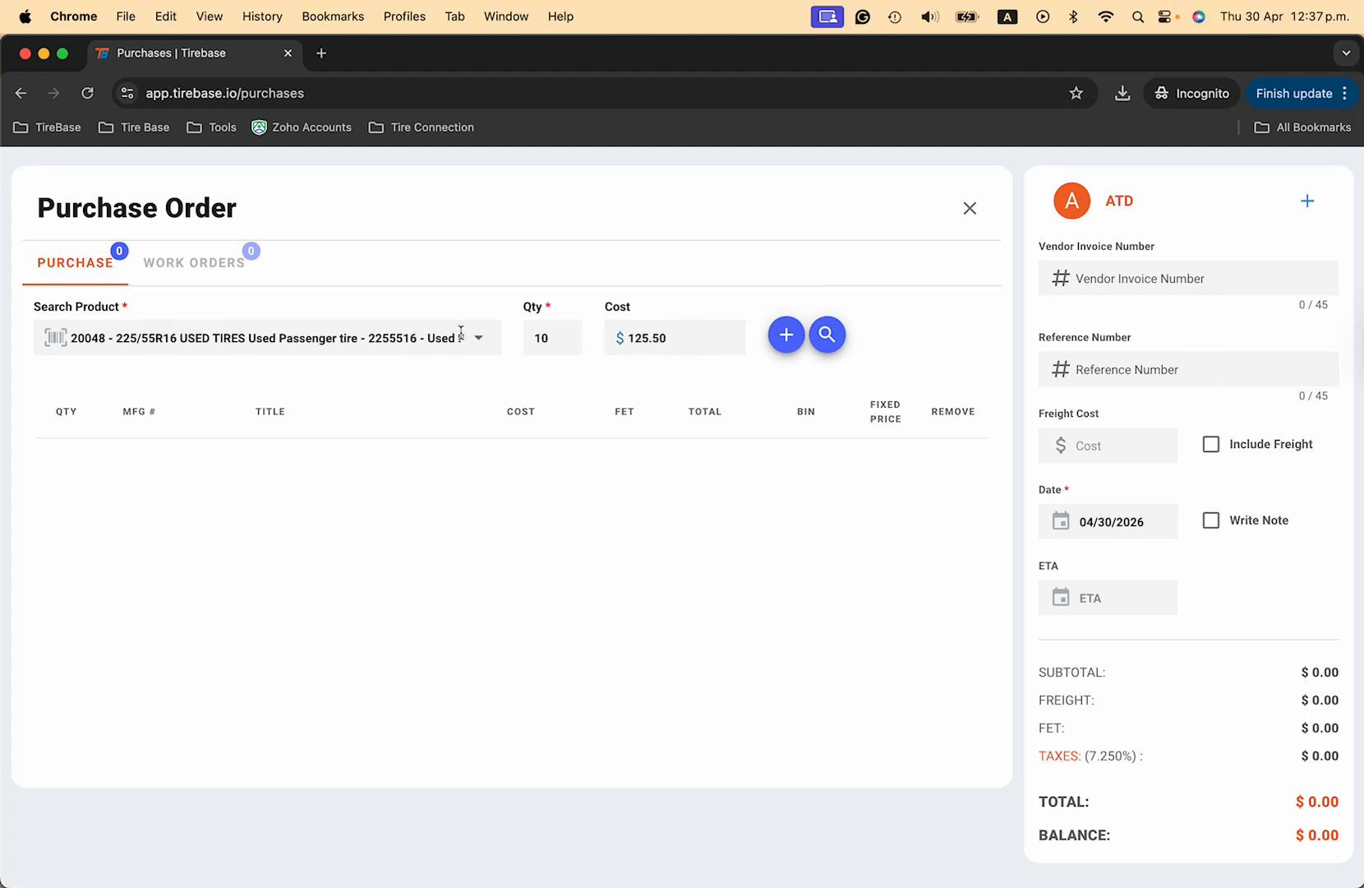
{"action": "left_click", "coordinate": [786, 335]}
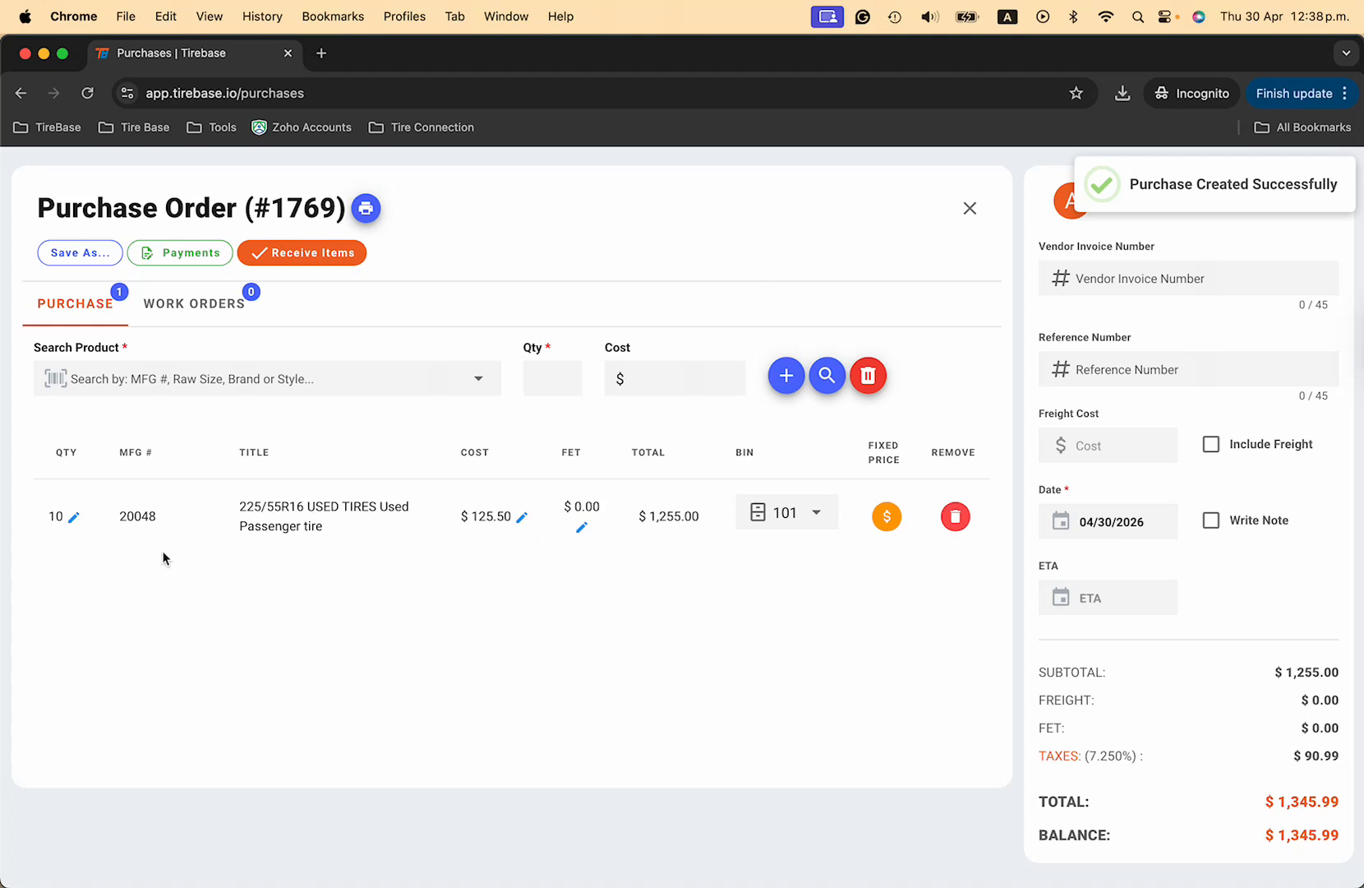
Look through the available bin locations for the used passenger tire line without choosing another one.
{"action": "left_click", "coordinate": [819, 514]}
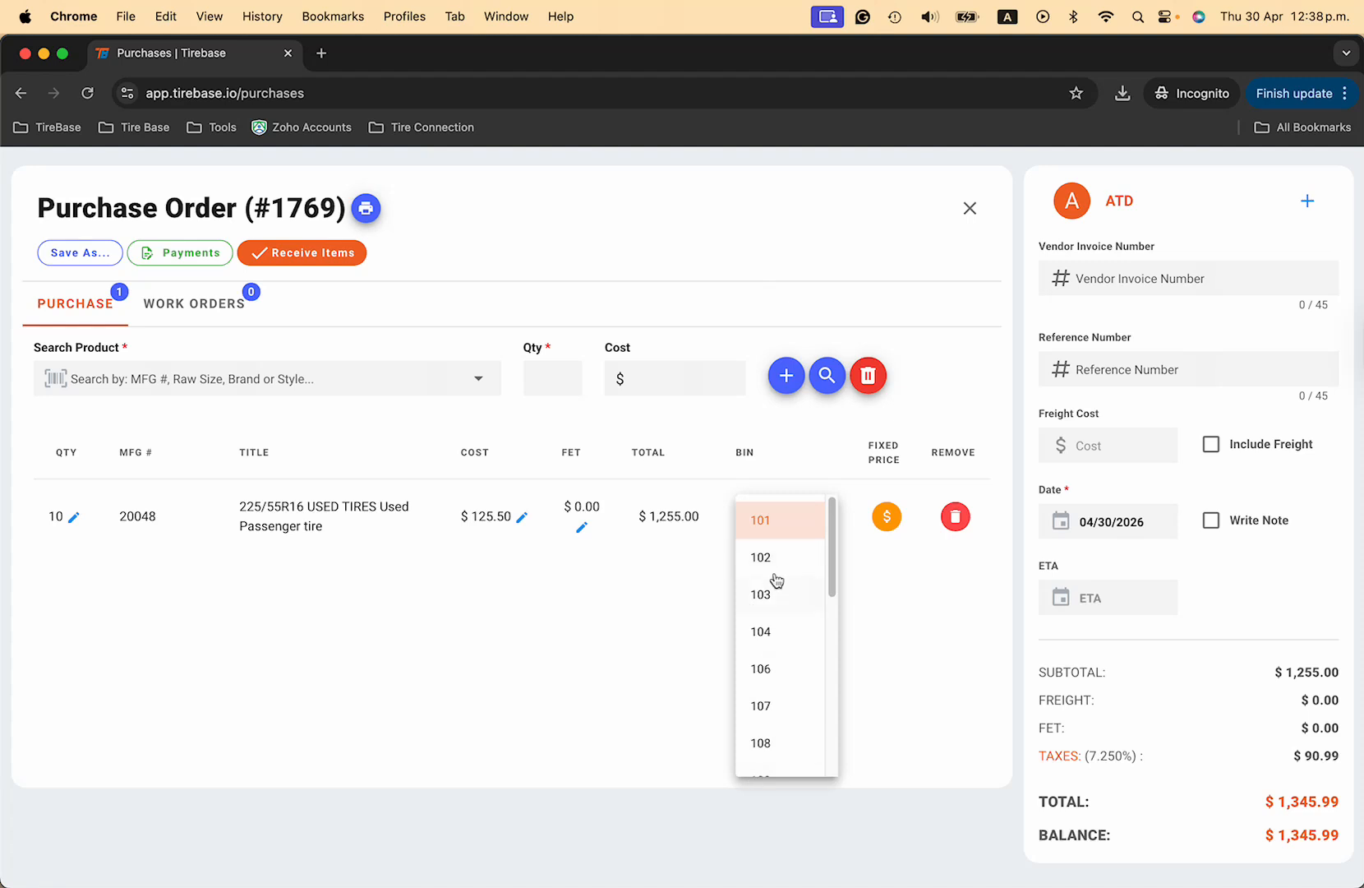
{"action": "scroll", "coordinate": [774, 615], "scroll_direction": "down", "scroll_amount": 10}
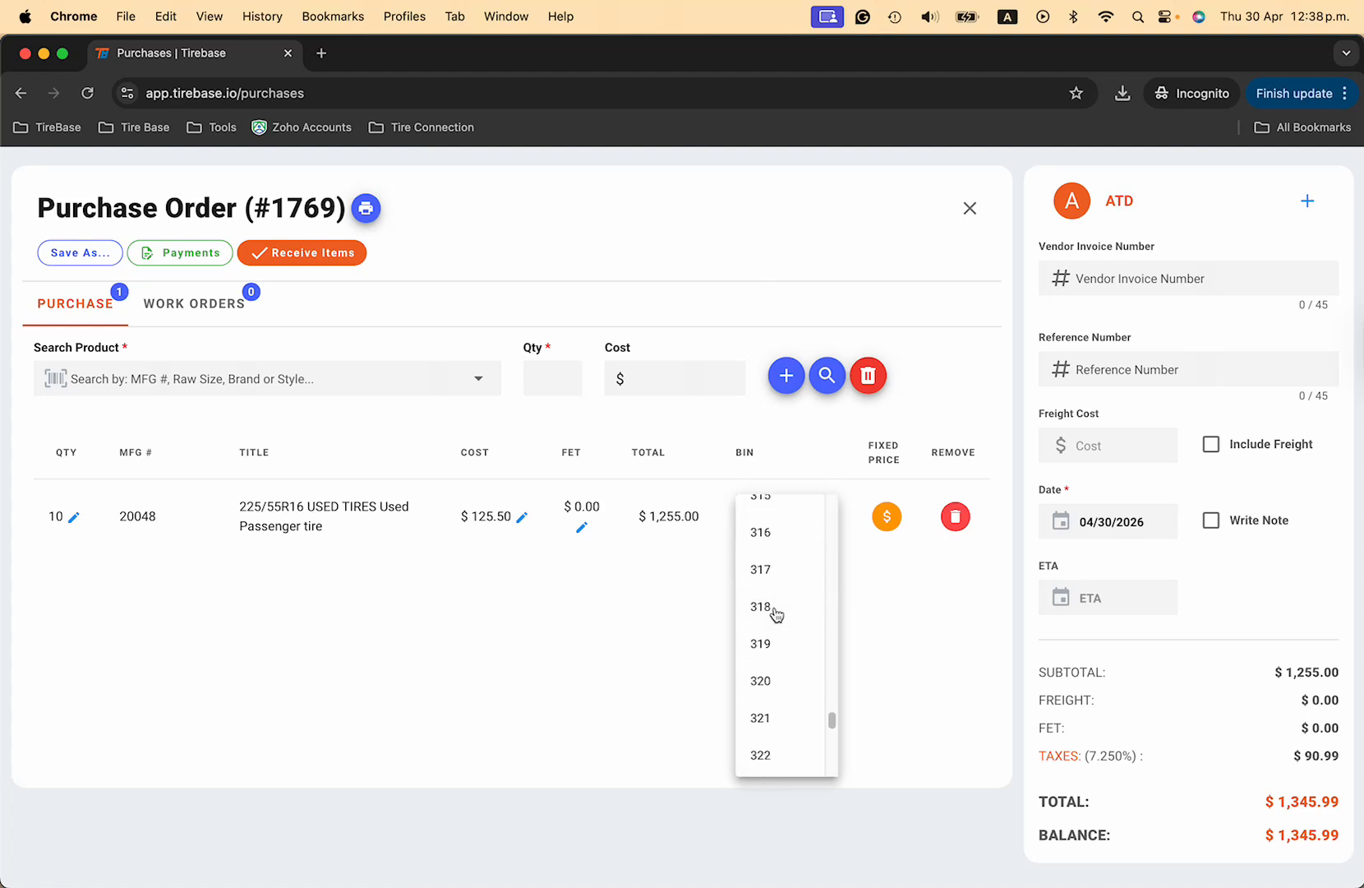
{"action": "left_click", "coordinate": [615, 643]}
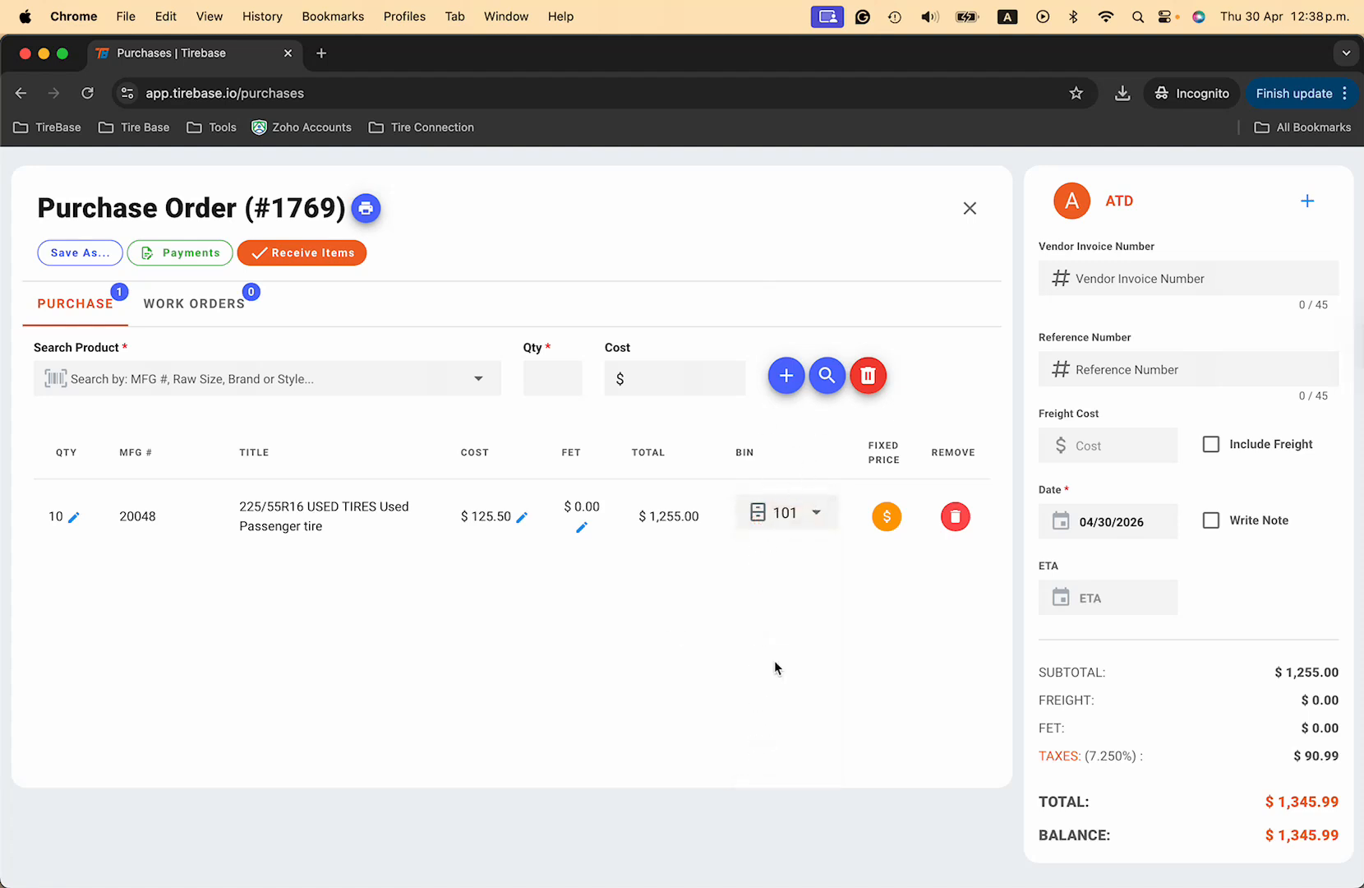
Assign the used passenger tire a fixed price of $170.50 for the AMAZON price level at Tire Speed [NV].
{"action": "left_click", "coordinate": [885, 517]}
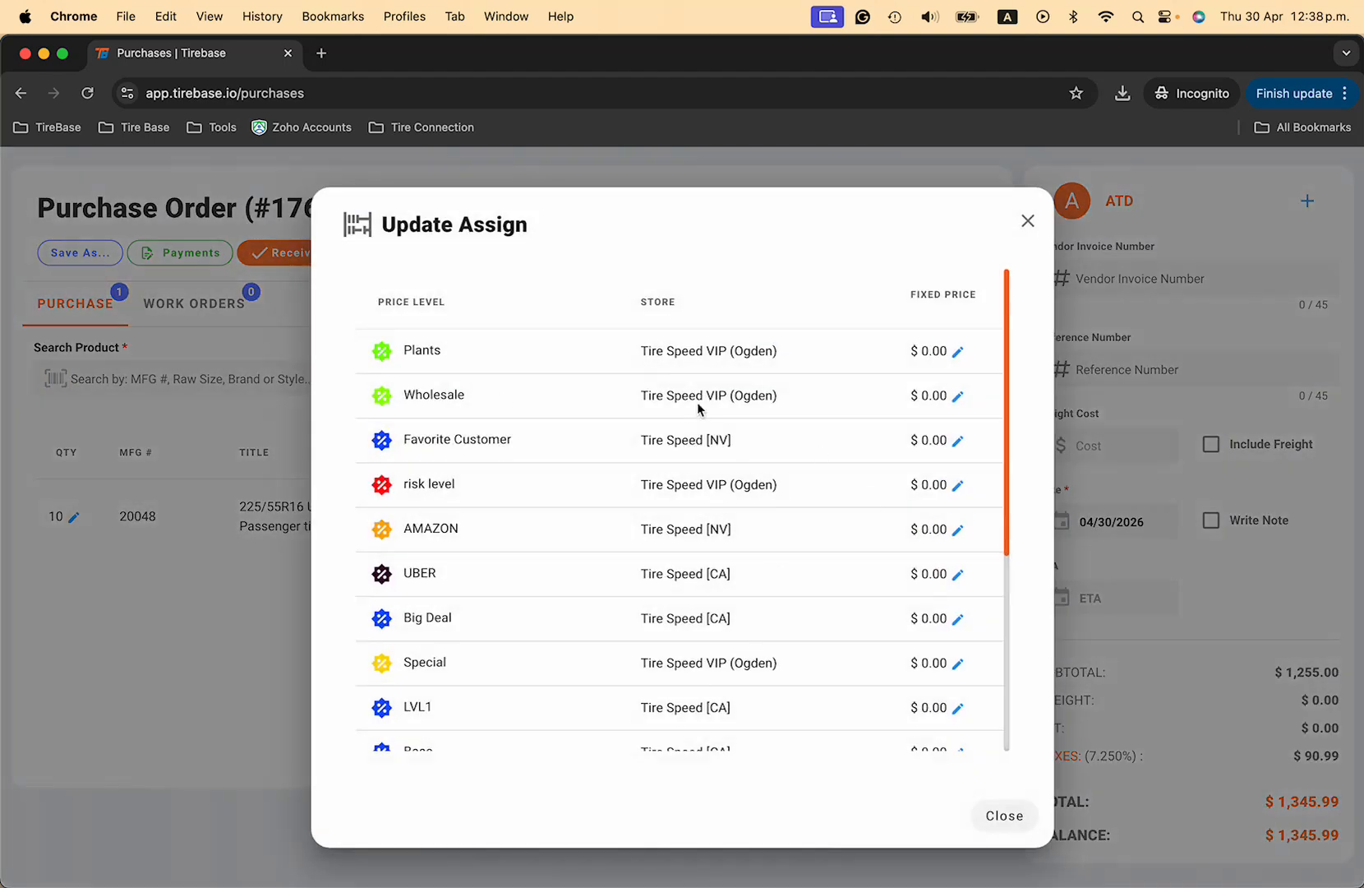
{"action": "scroll", "coordinate": [697, 408], "scroll_direction": "down", "scroll_amount": 5}
{"action": "scroll", "coordinate": [697, 375], "scroll_direction": "up", "scroll_amount": 5}
{"action": "scroll", "coordinate": [697, 375], "scroll_direction": "down", "scroll_amount": 1}
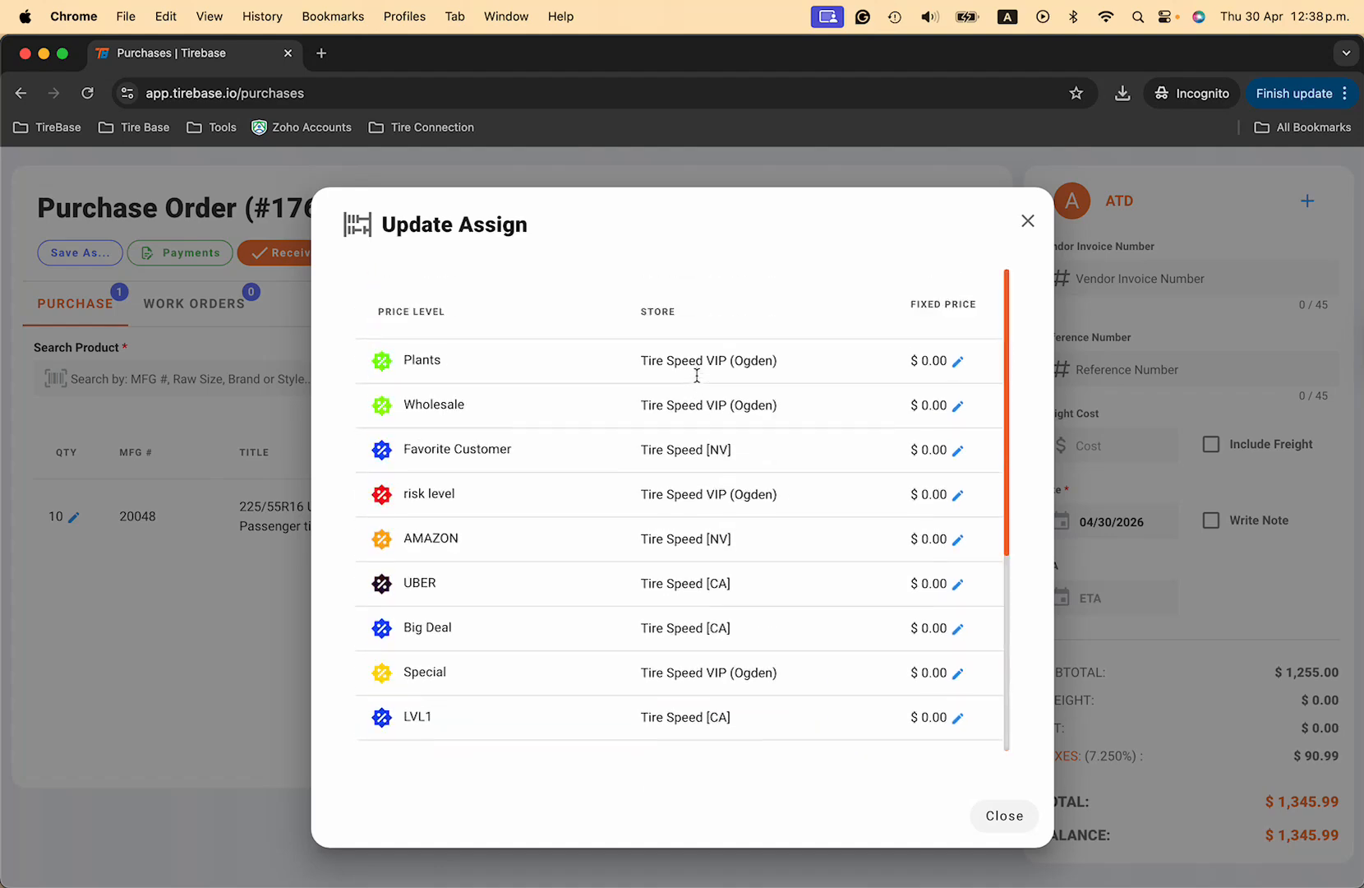
{"action": "scroll", "coordinate": [697, 375], "scroll_direction": "down", "scroll_amount": 2}
{"action": "scroll", "coordinate": [697, 380], "scroll_direction": "up", "scroll_amount": 4}
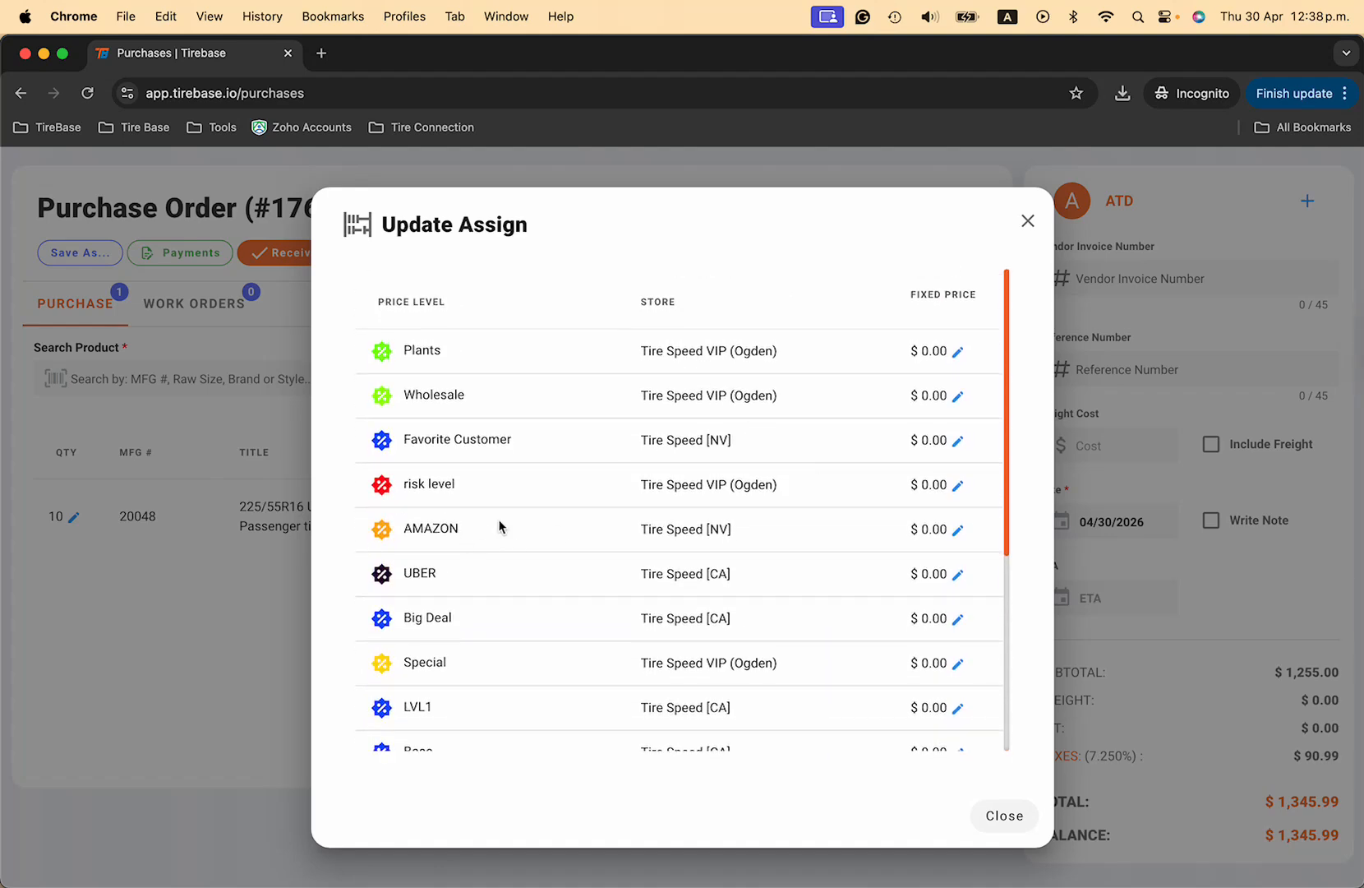
{"action": "left_click", "coordinate": [957, 530]}
{"action": "type", "text": "170.50"}
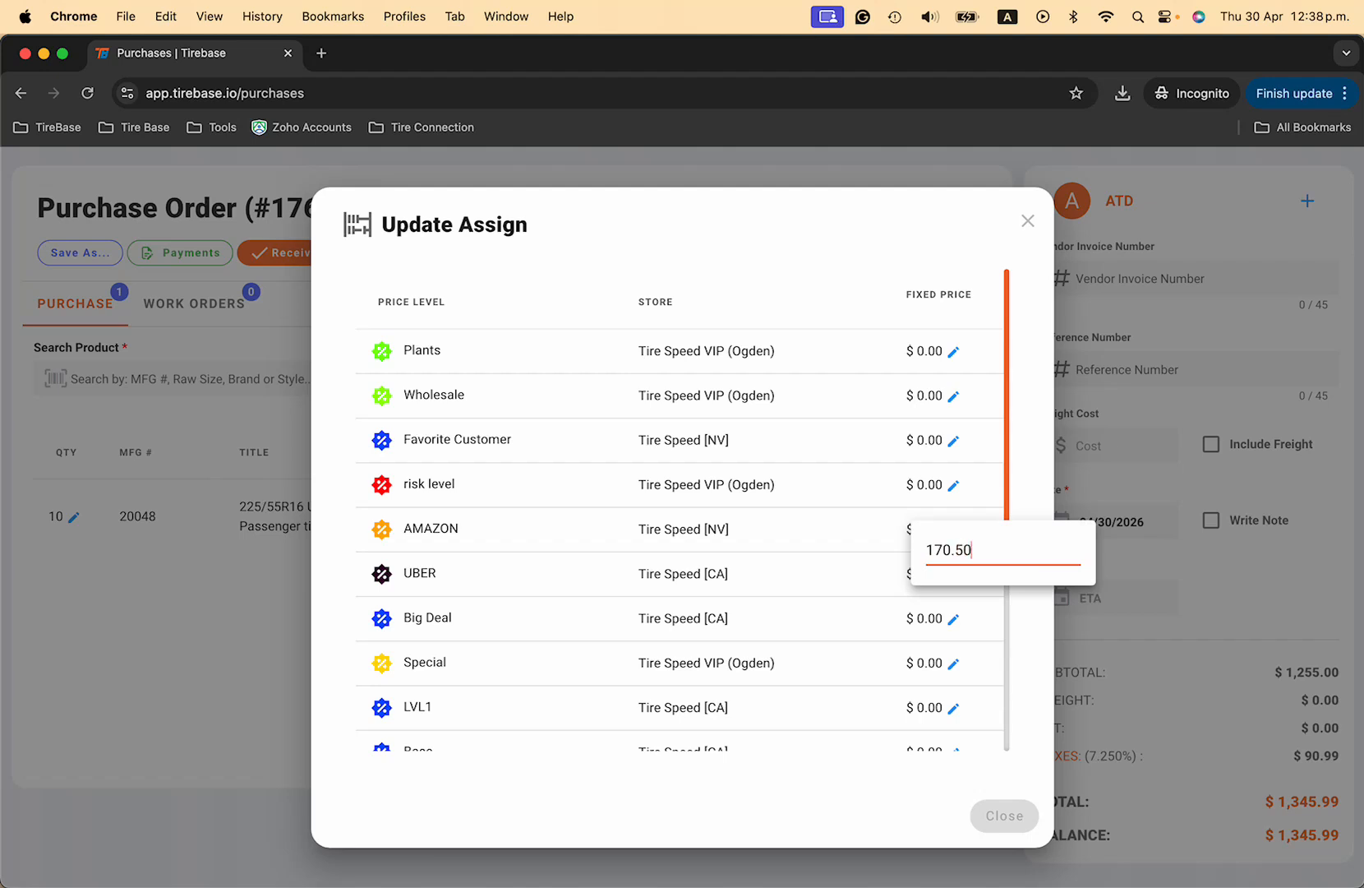
{"action": "key", "text": "Return"}
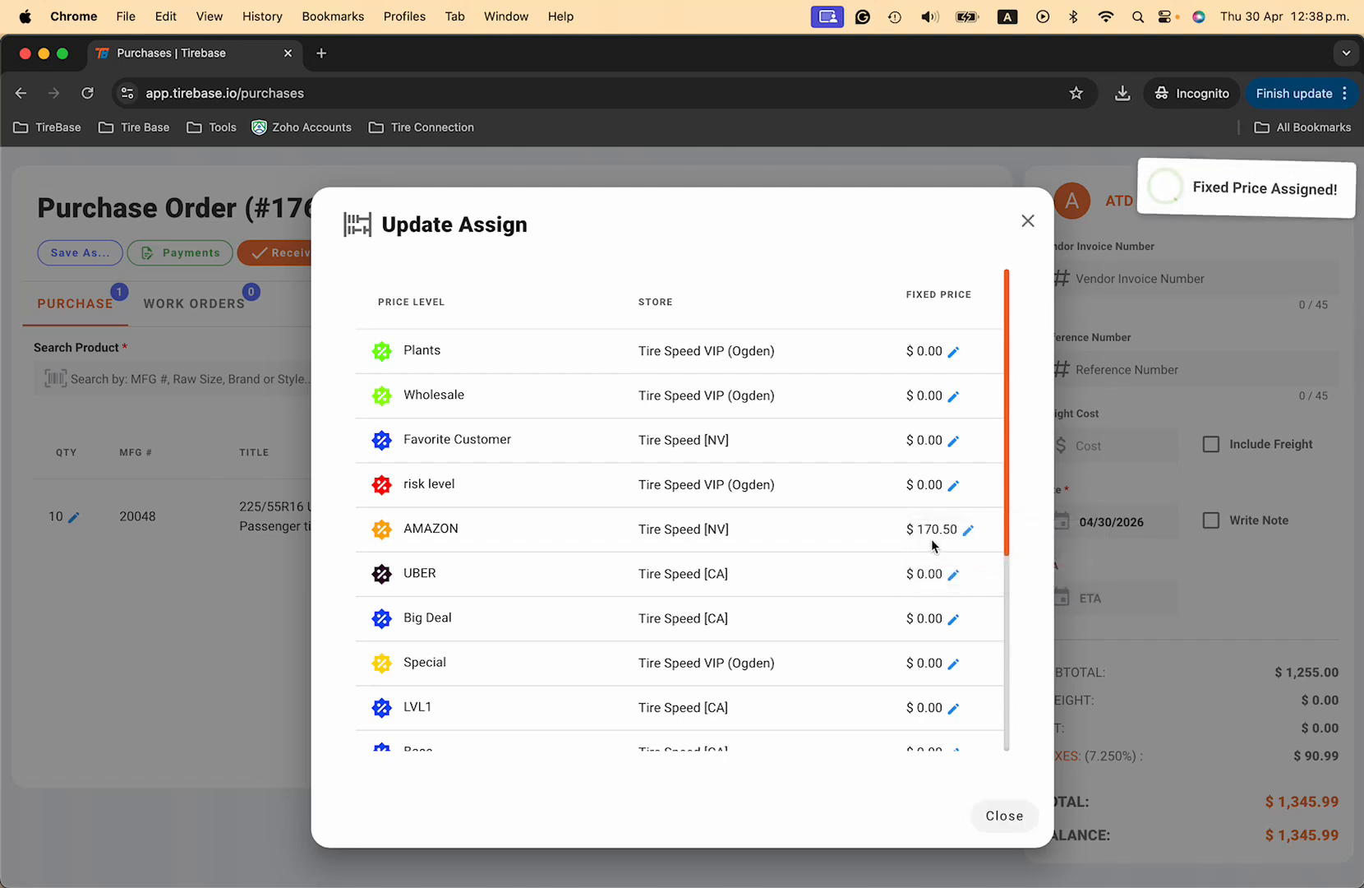
{"action": "scroll", "coordinate": [914, 556], "scroll_direction": "down", "scroll_amount": 5}
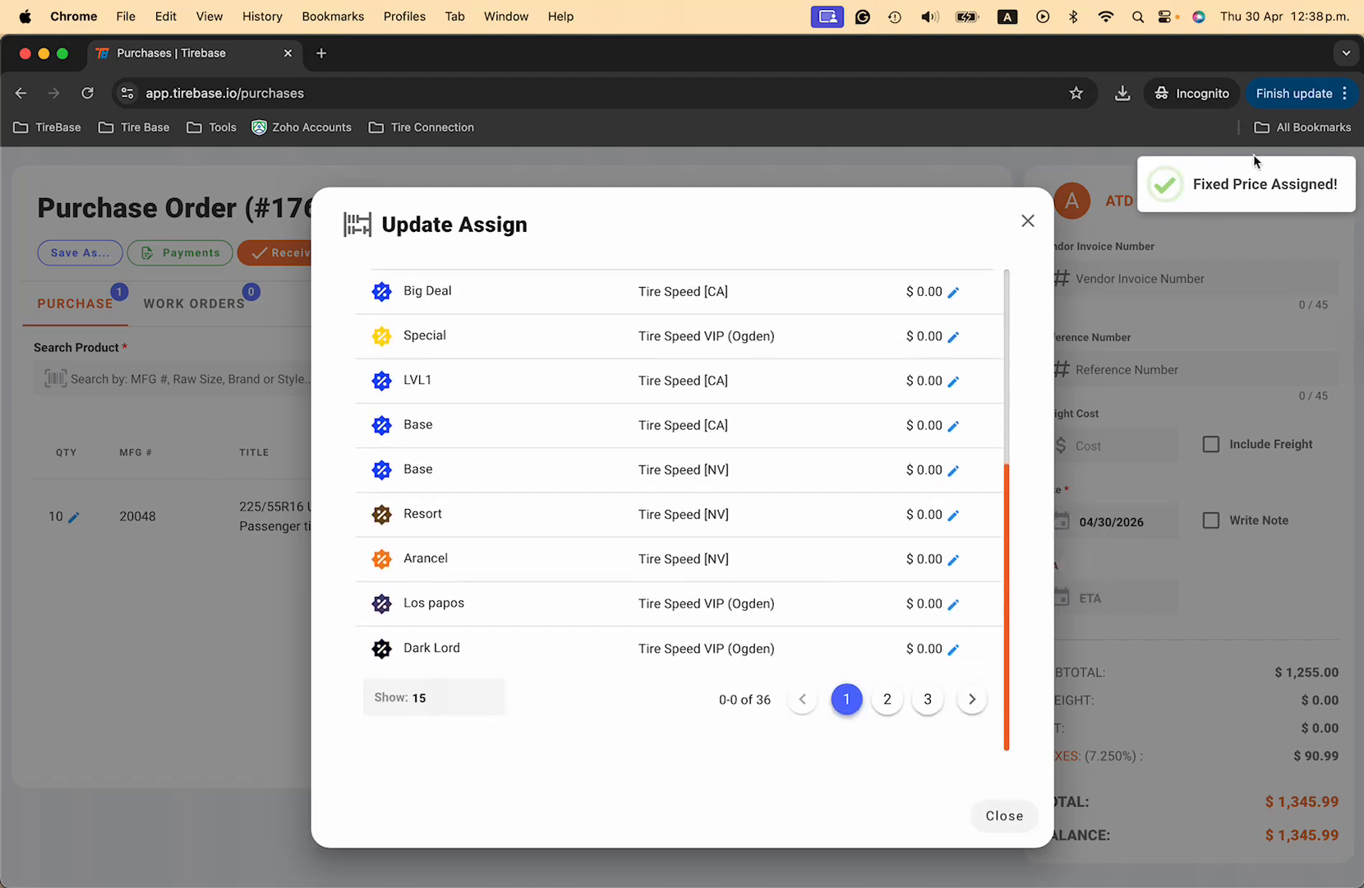
{"action": "left_click", "coordinate": [1027, 220]}
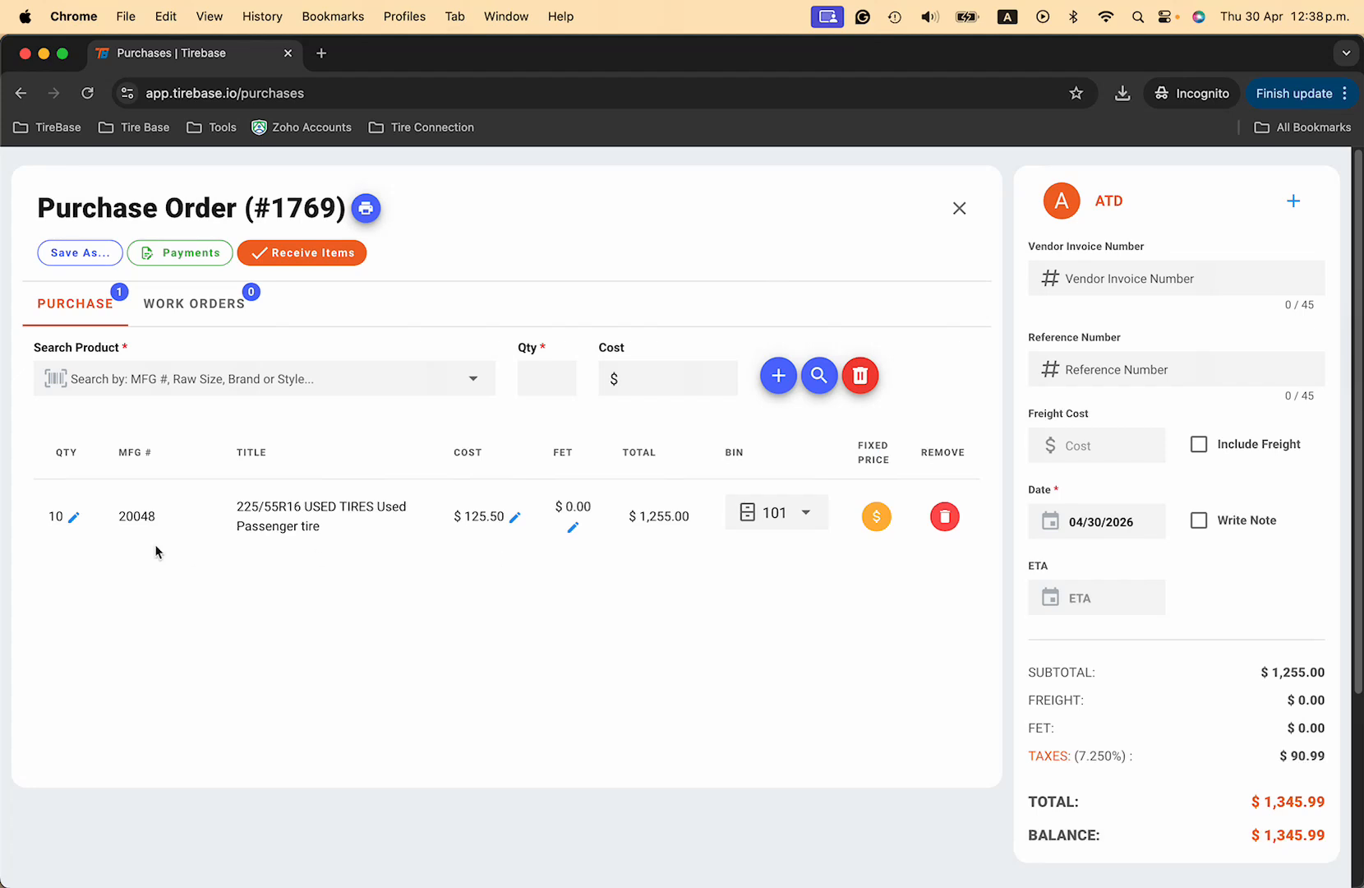
Search products for 2055516 and add 20 of the 732674500 Arroyo Eco Pro H/T tire to the order at $100.00 each.
{"action": "left_click", "coordinate": [239, 383]}
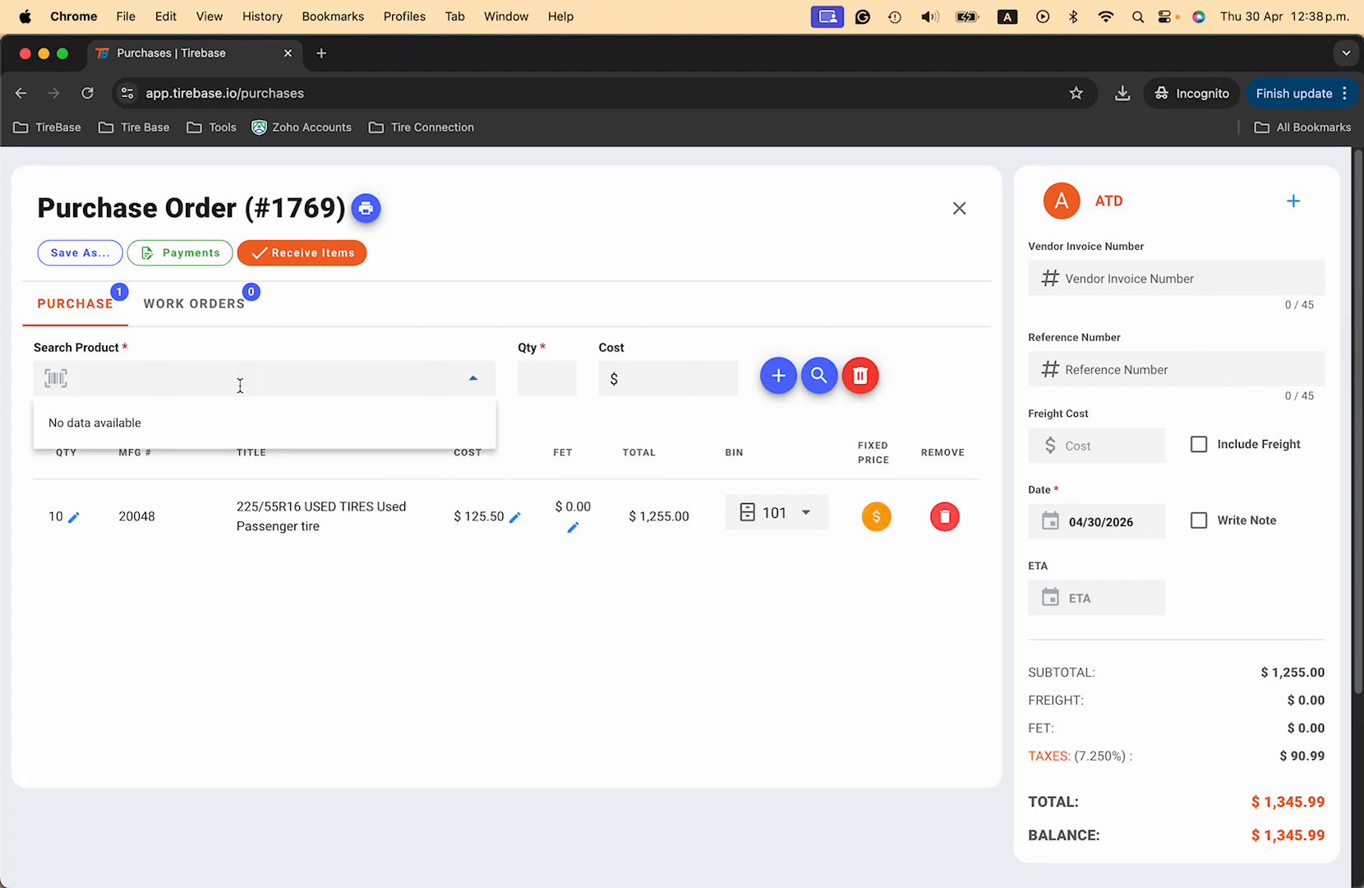
{"action": "type", "text": "2055516"}
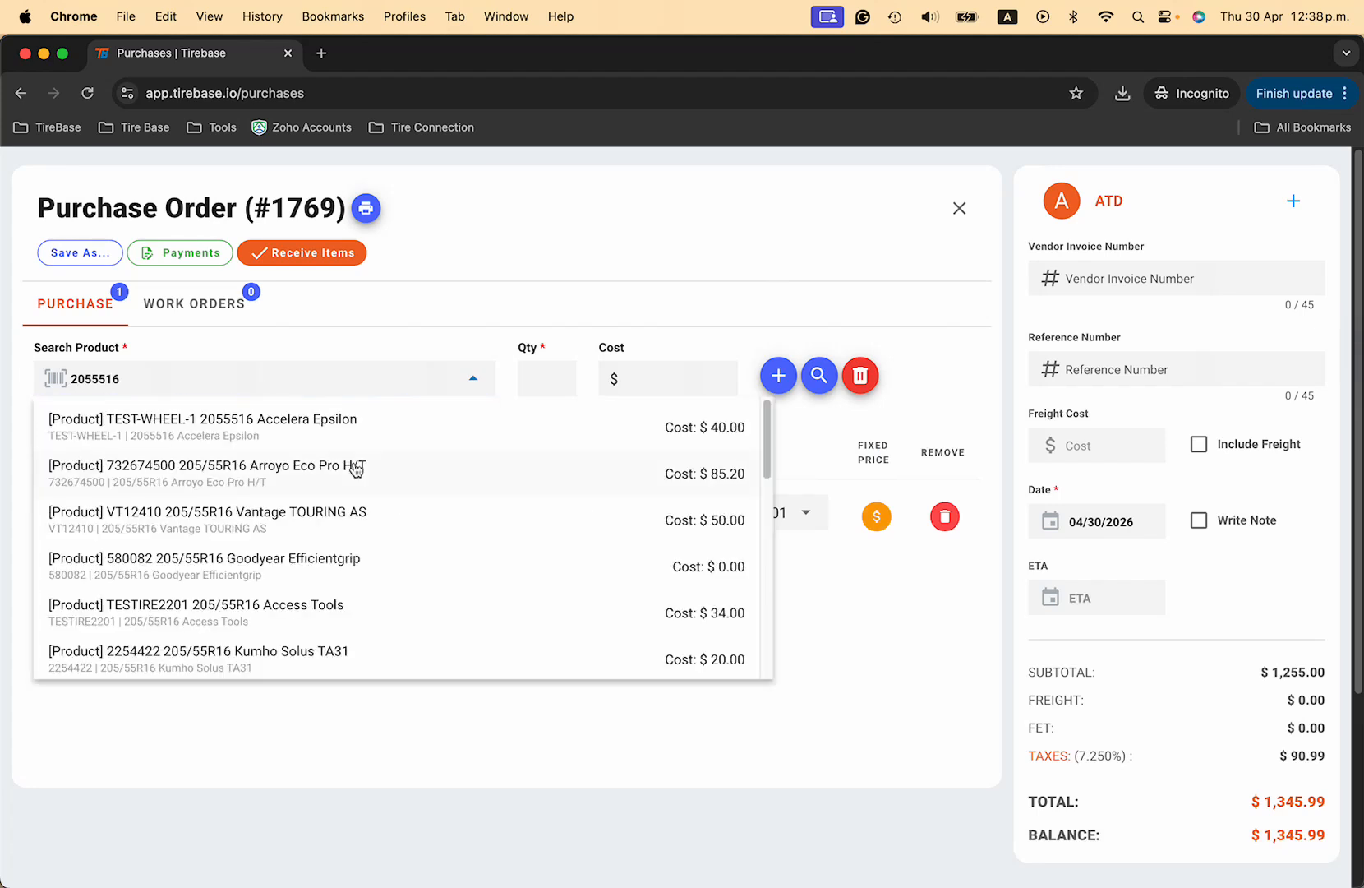
{"action": "left_click", "coordinate": [386, 466]}
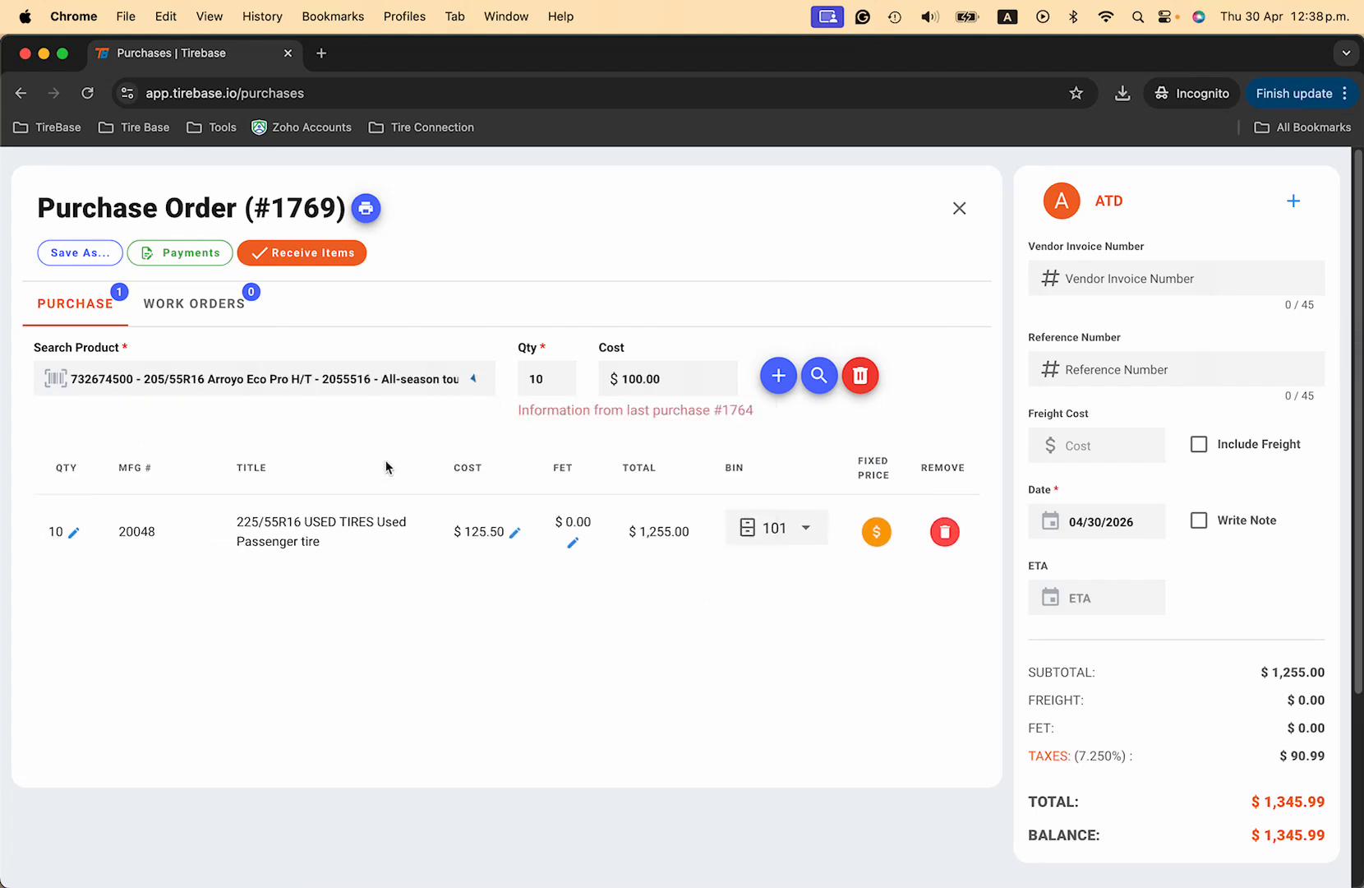
{"action": "left_click", "coordinate": [534, 378]}
{"action": "key", "text": "BackSpace"}
{"action": "left_click", "coordinate": [773, 376]}
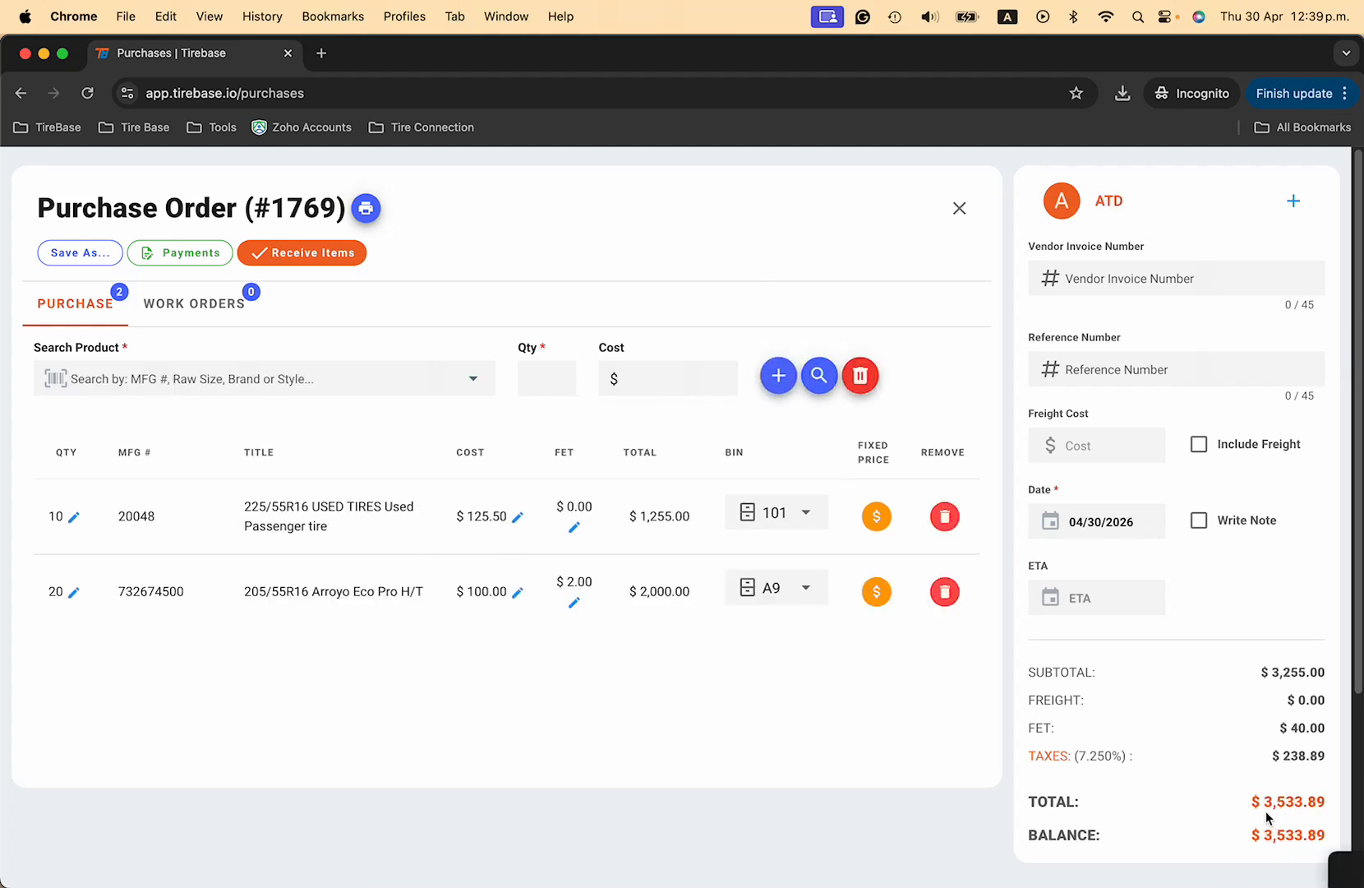
Enter FDE-246 as the vendor invoice number and YGP-3574 as the reference number on the purchase order.
{"action": "left_click", "coordinate": [1123, 285]}
{"action": "type", "text": "FDE-246"}
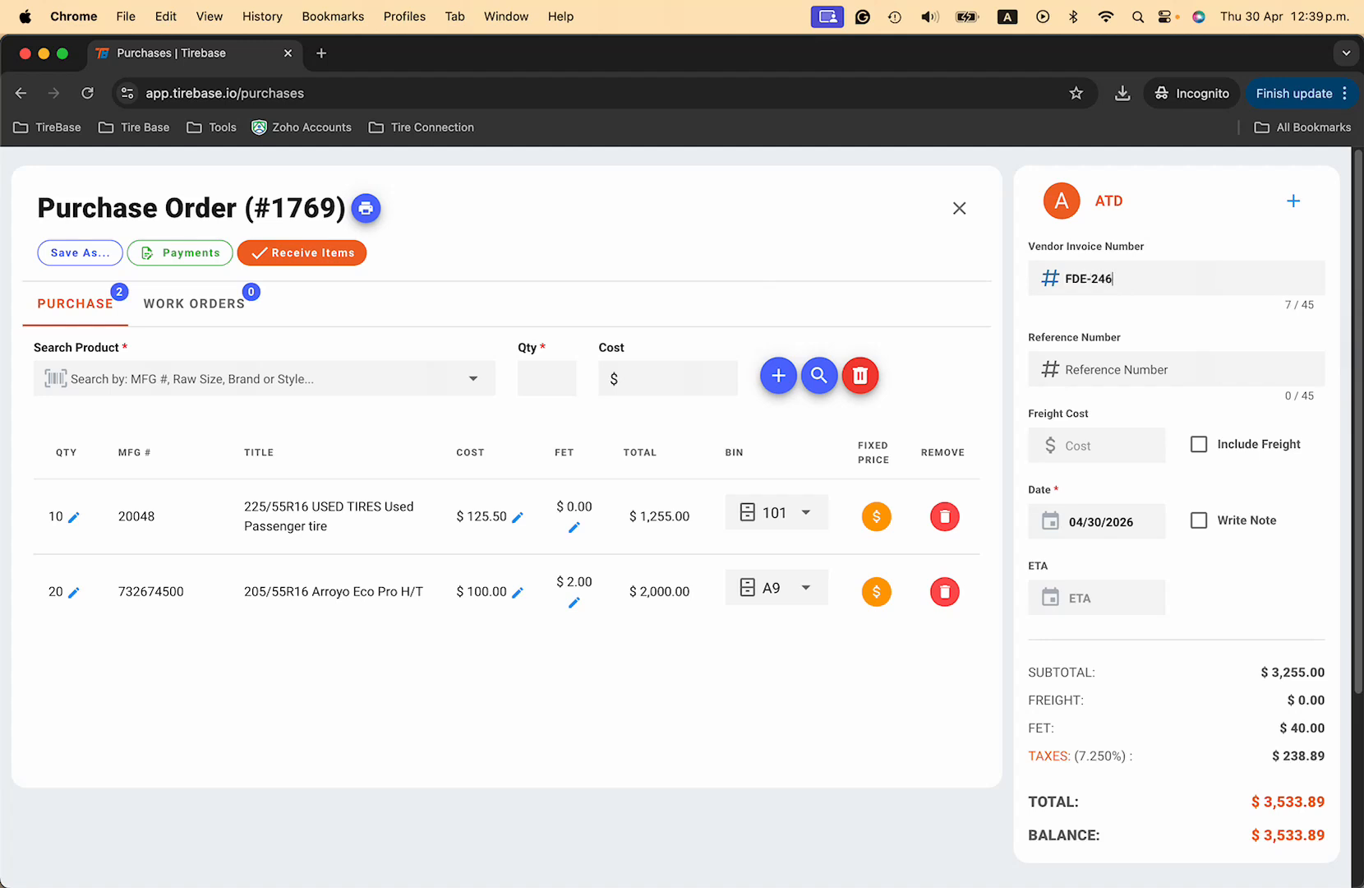
{"action": "left_click", "coordinate": [1143, 376]}
{"action": "type", "text": "YGP-3574"}
Include freight in the purchase order with a freight cost of $100.
{"action": "left_click", "coordinate": [1199, 445]}
{"action": "left_click", "coordinate": [1111, 455]}
{"action": "key", "text": "BackSpace"}
{"action": "type", "text": "100"}
Add the note "Test Note" to the purchase order and set its ETA to 05/08/2026.
{"action": "left_click", "coordinate": [1197, 515]}
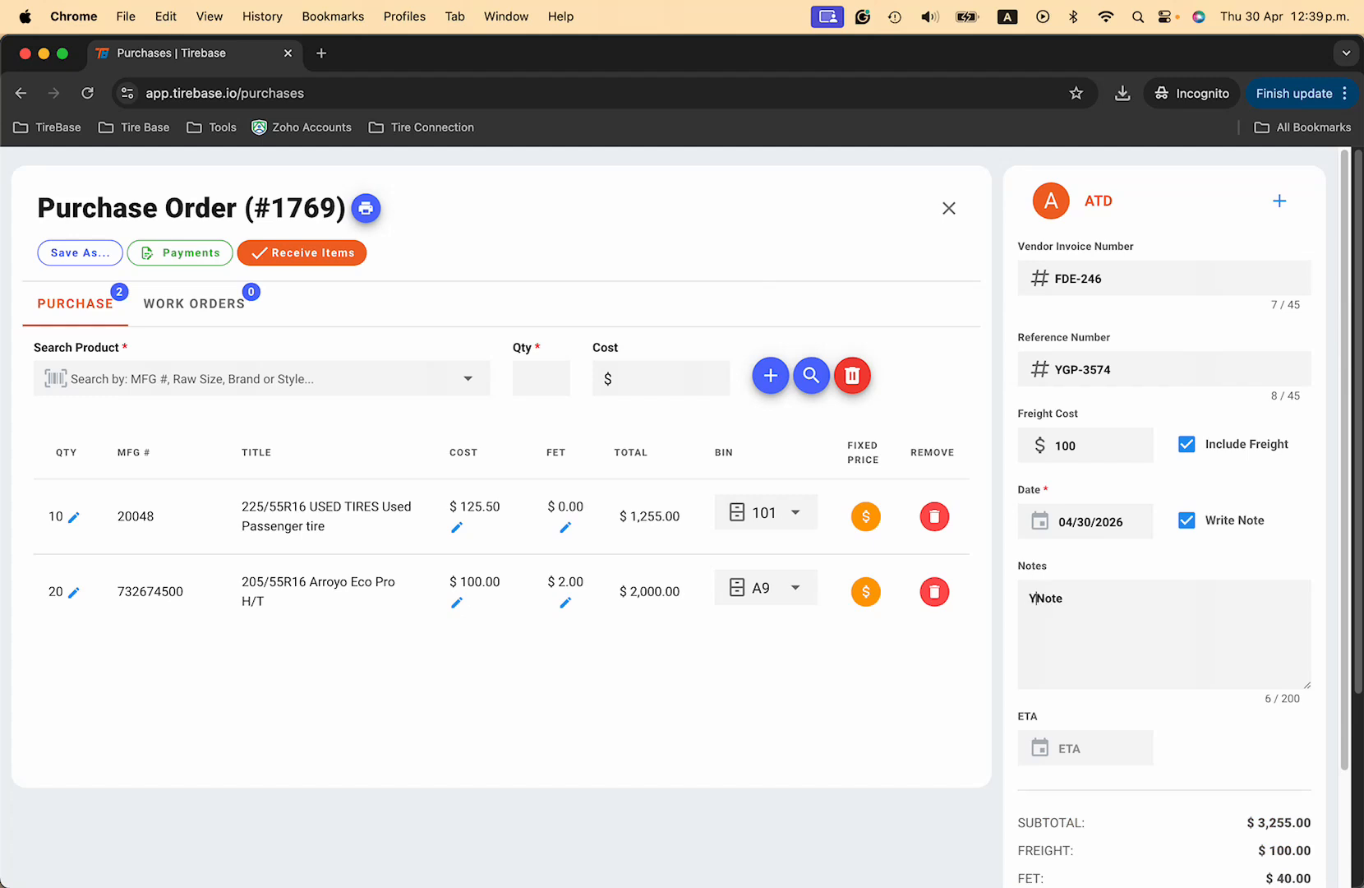
{"action": "type", "text": "Test"}
{"action": "scroll", "coordinate": [1072, 669], "scroll_direction": "down", "scroll_amount": 2}
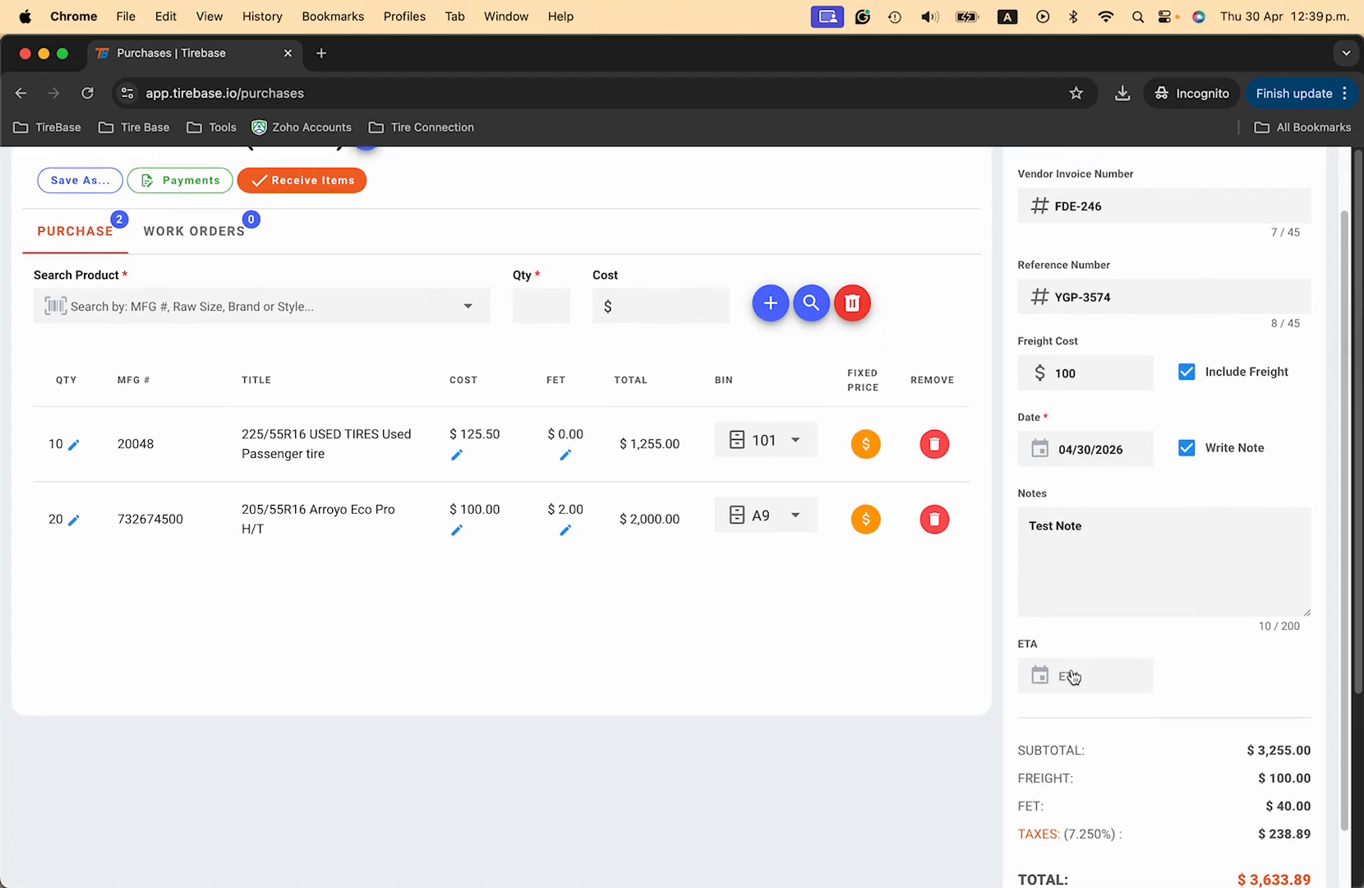
{"action": "left_click", "coordinate": [1073, 678]}
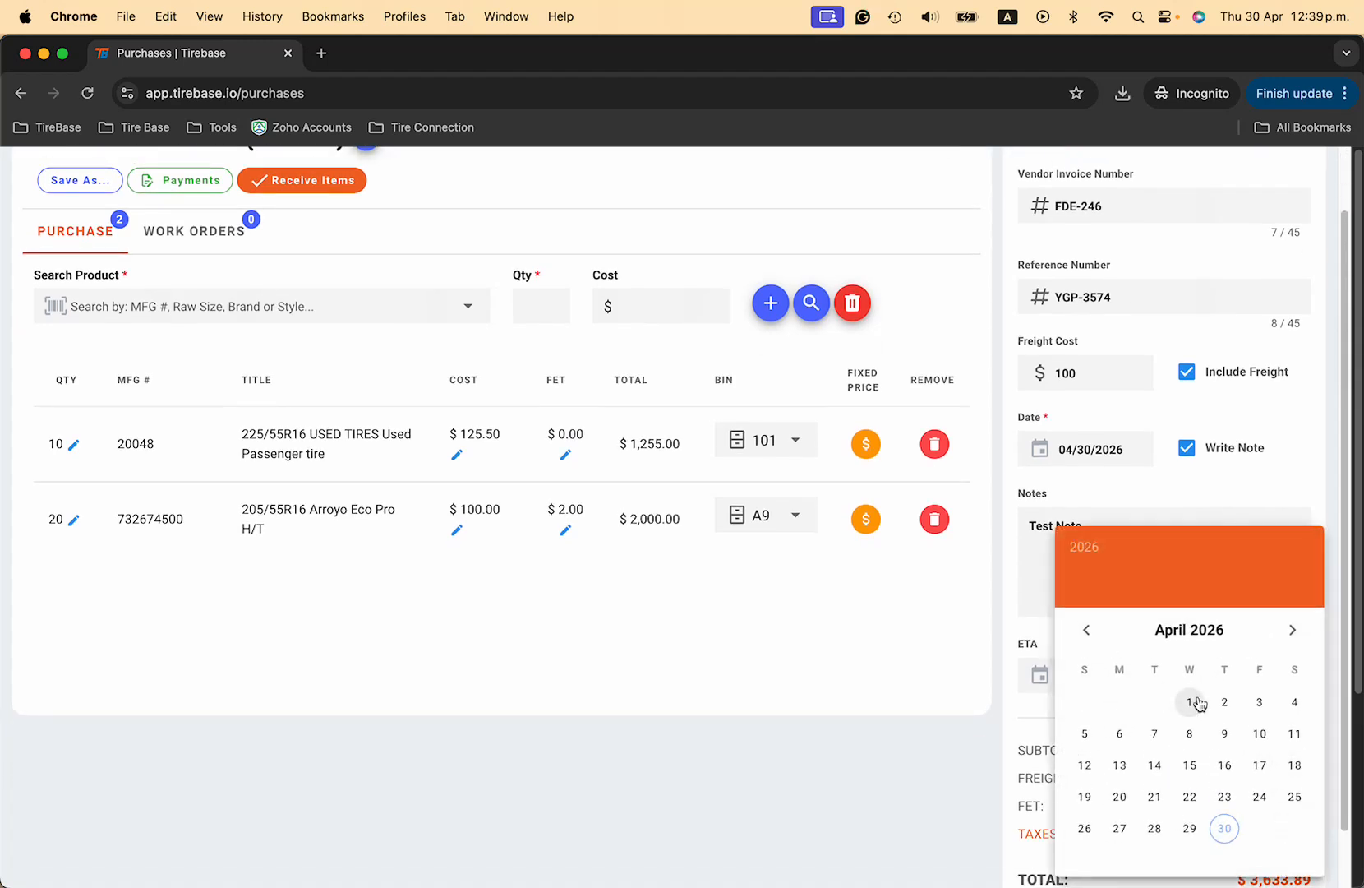
{"action": "left_click", "coordinate": [1292, 633]}
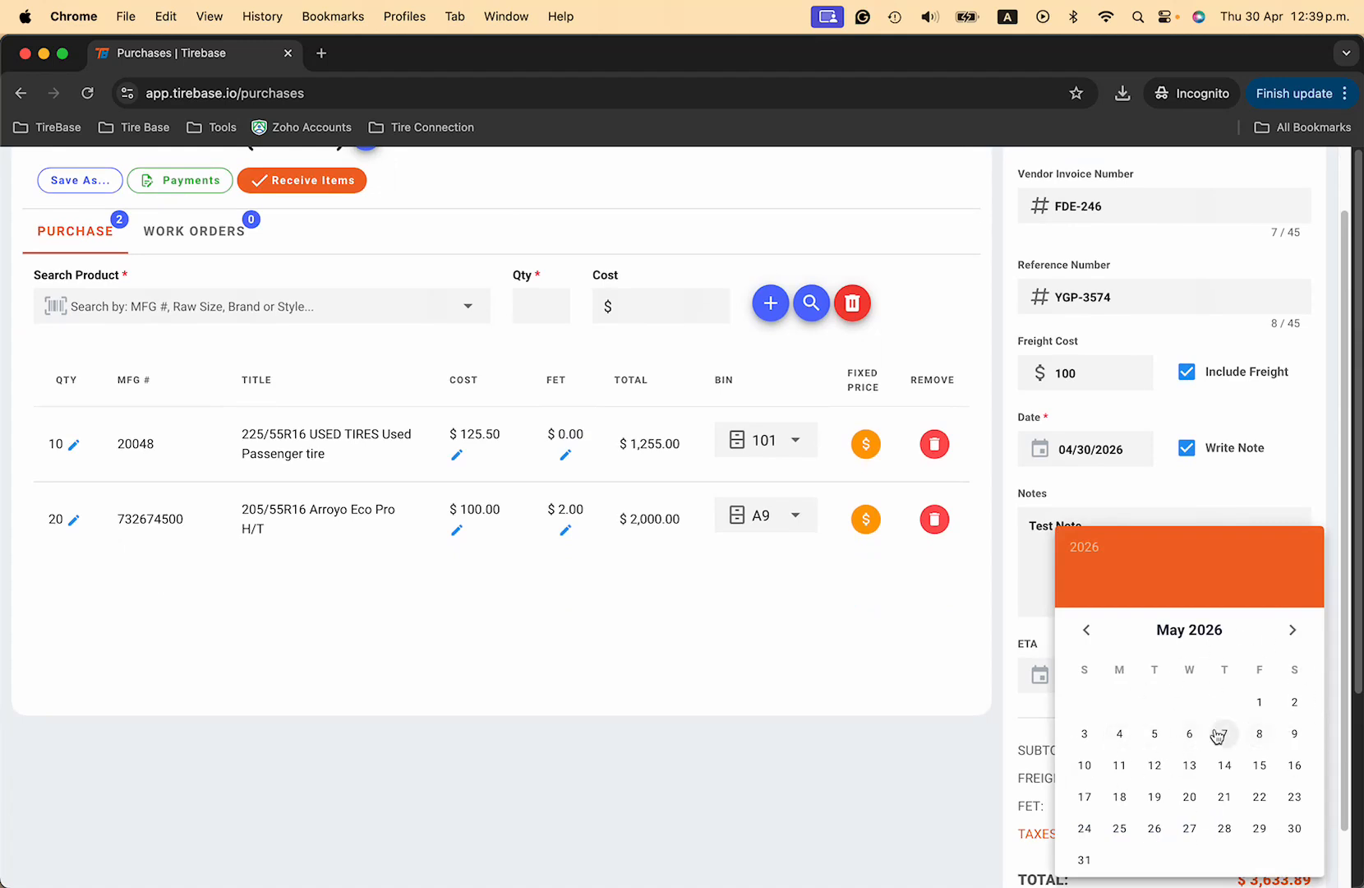
{"action": "left_click", "coordinate": [1261, 735]}
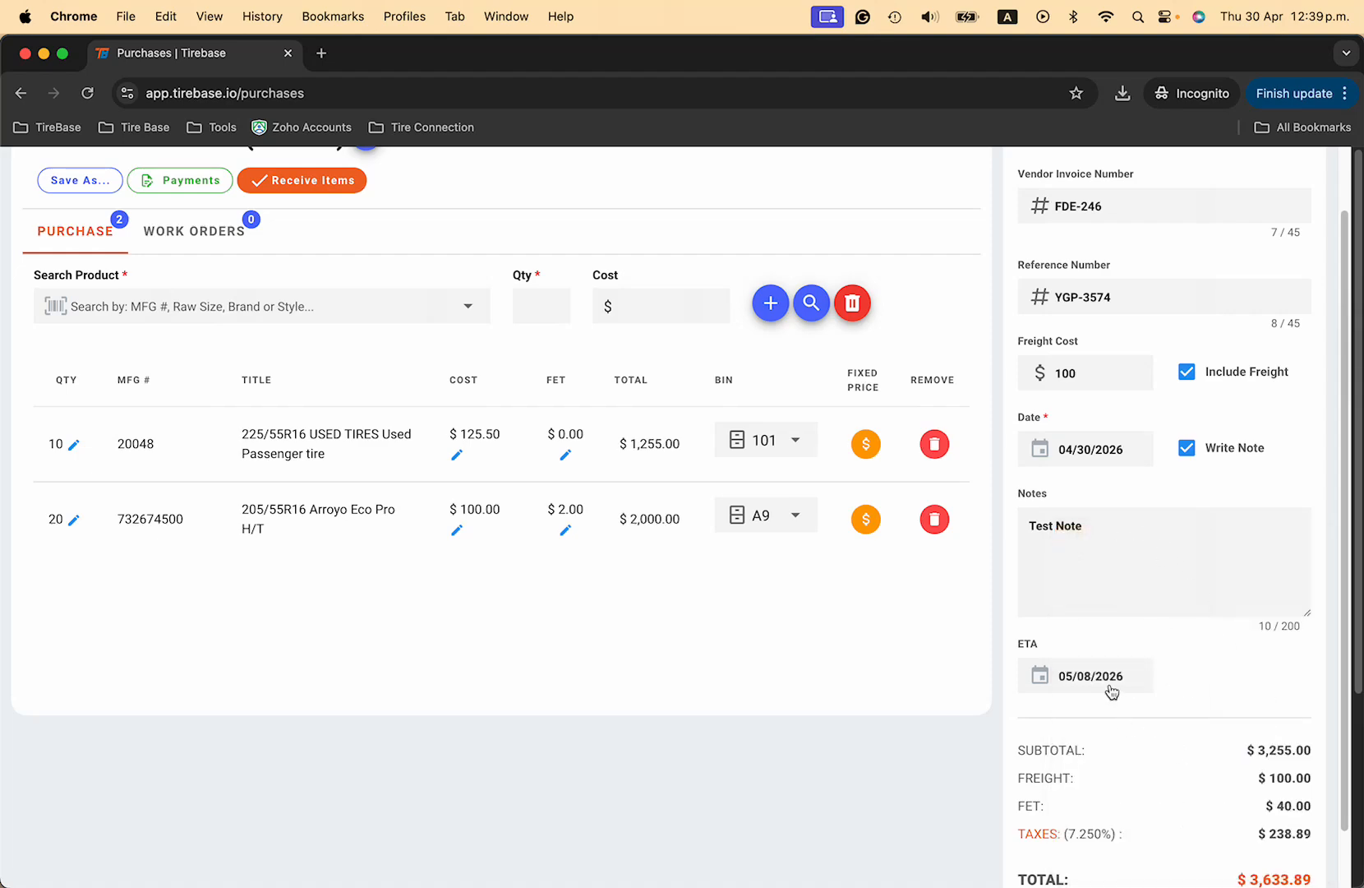
Review the purchase order's items, details and totals, and check which saving options it offers.
{"action": "scroll", "coordinate": [1181, 692], "scroll_direction": "down", "scroll_amount": 2}
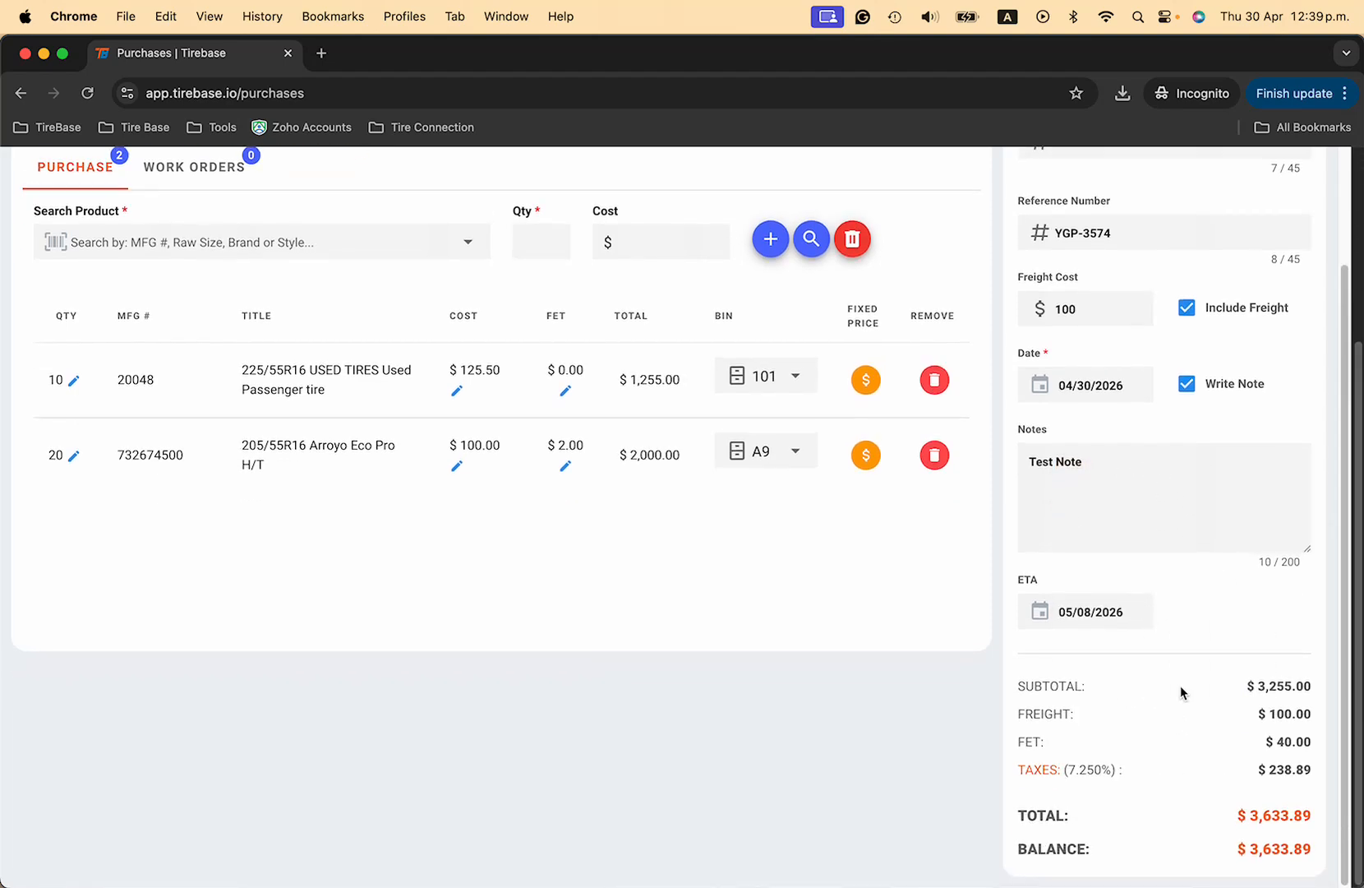
{"action": "scroll", "coordinate": [1180, 685], "scroll_direction": "up", "scroll_amount": 4}
{"action": "scroll", "coordinate": [1180, 686], "scroll_direction": "down", "scroll_amount": 4}
{"action": "scroll", "coordinate": [804, 667], "scroll_direction": "up", "scroll_amount": 4}
{"action": "scroll", "coordinate": [805, 668], "scroll_direction": "down", "scroll_amount": 1}
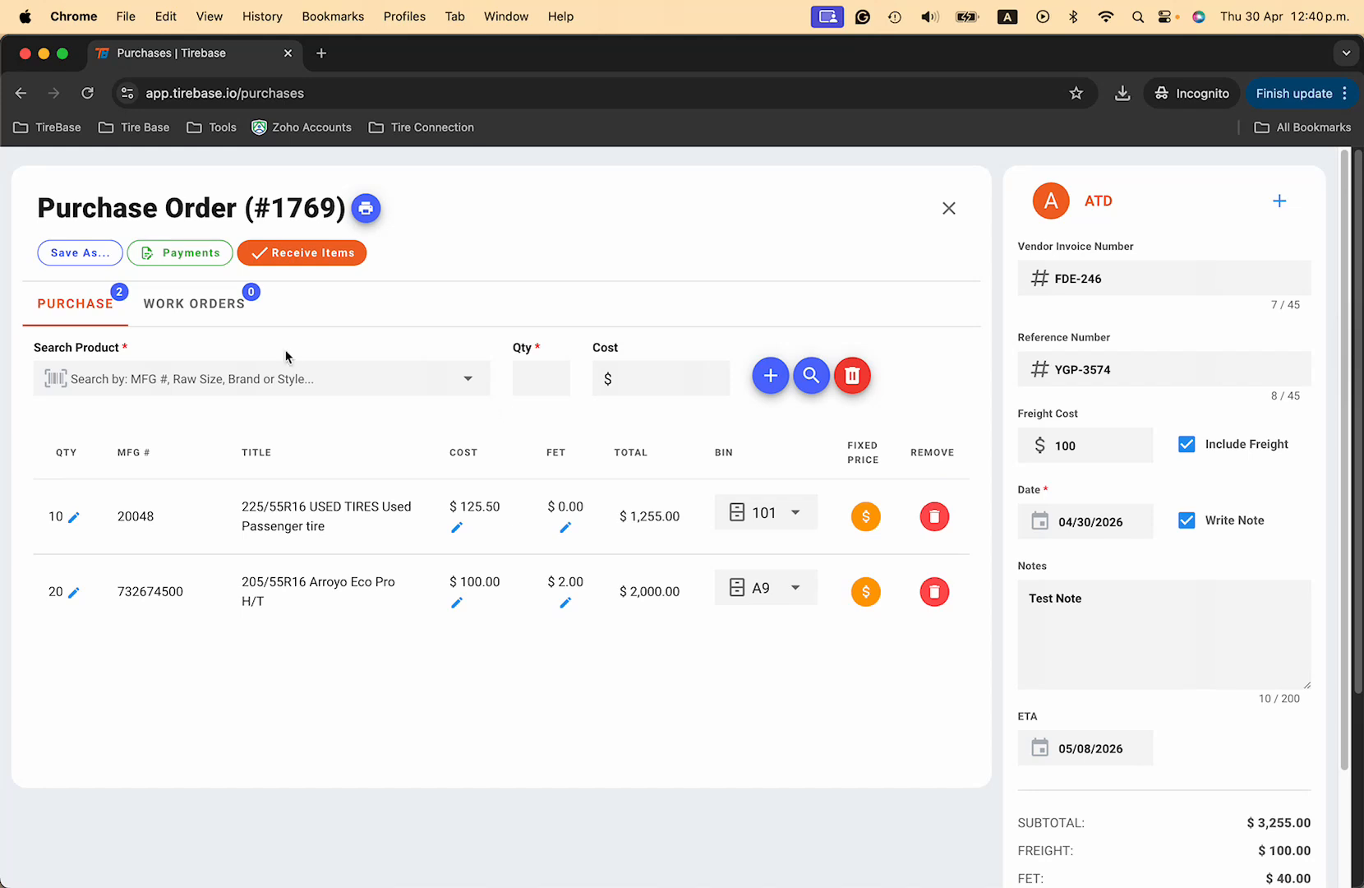
{"action": "left_click", "coordinate": [107, 263]}
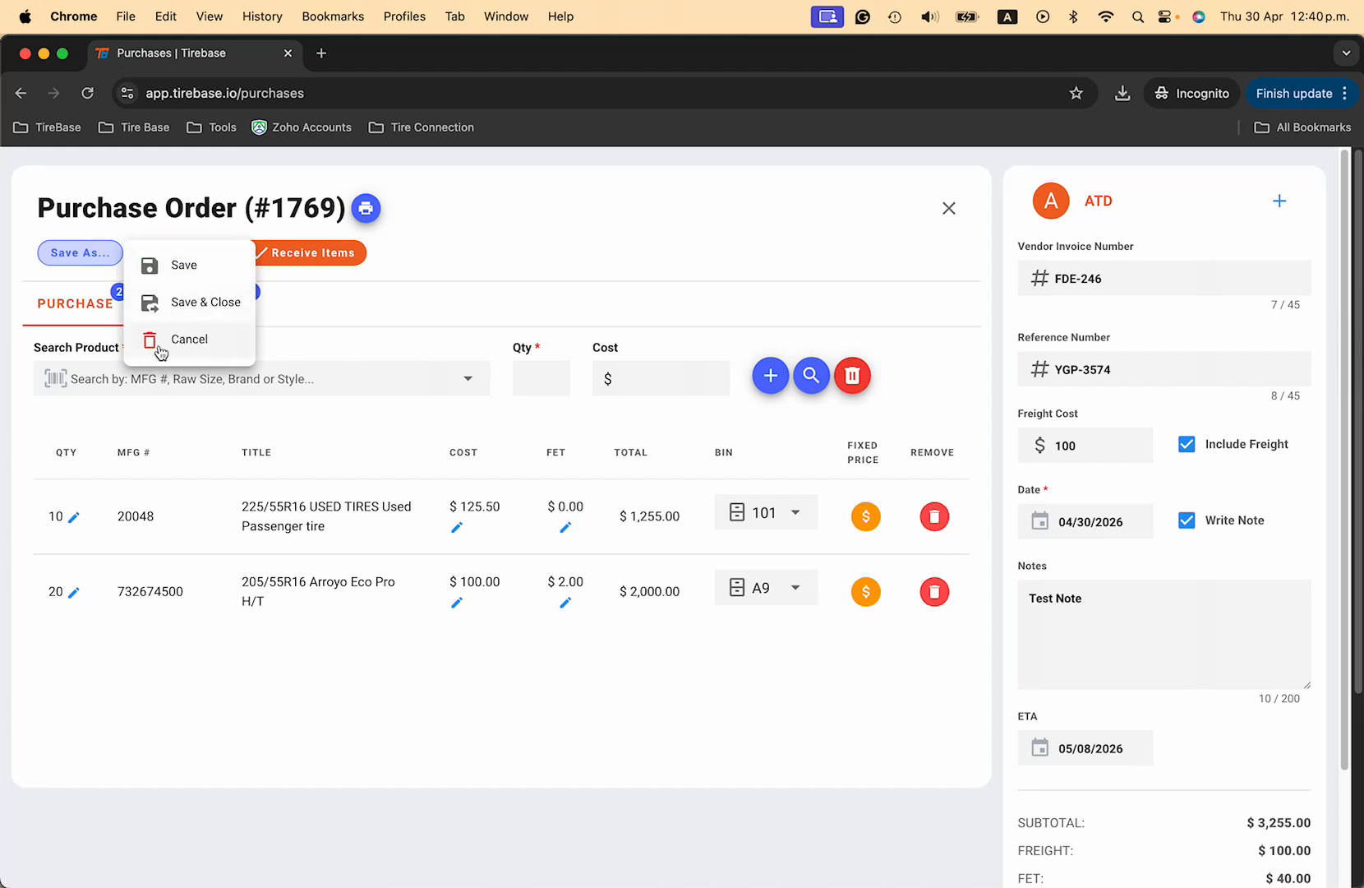
{"action": "left_click", "coordinate": [481, 271]}
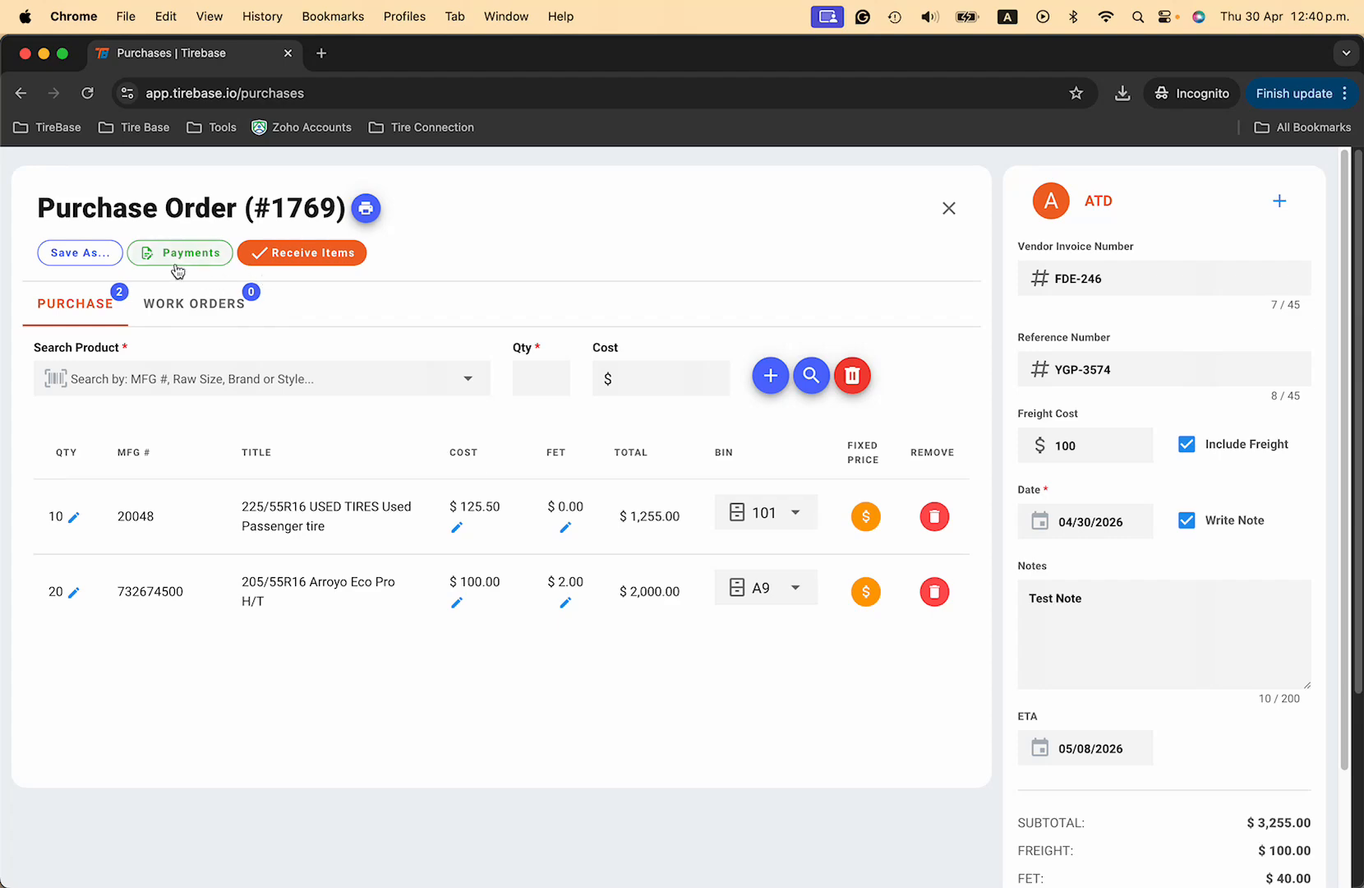
Open the payment form for the purchase order.
{"action": "left_click", "coordinate": [177, 270]}
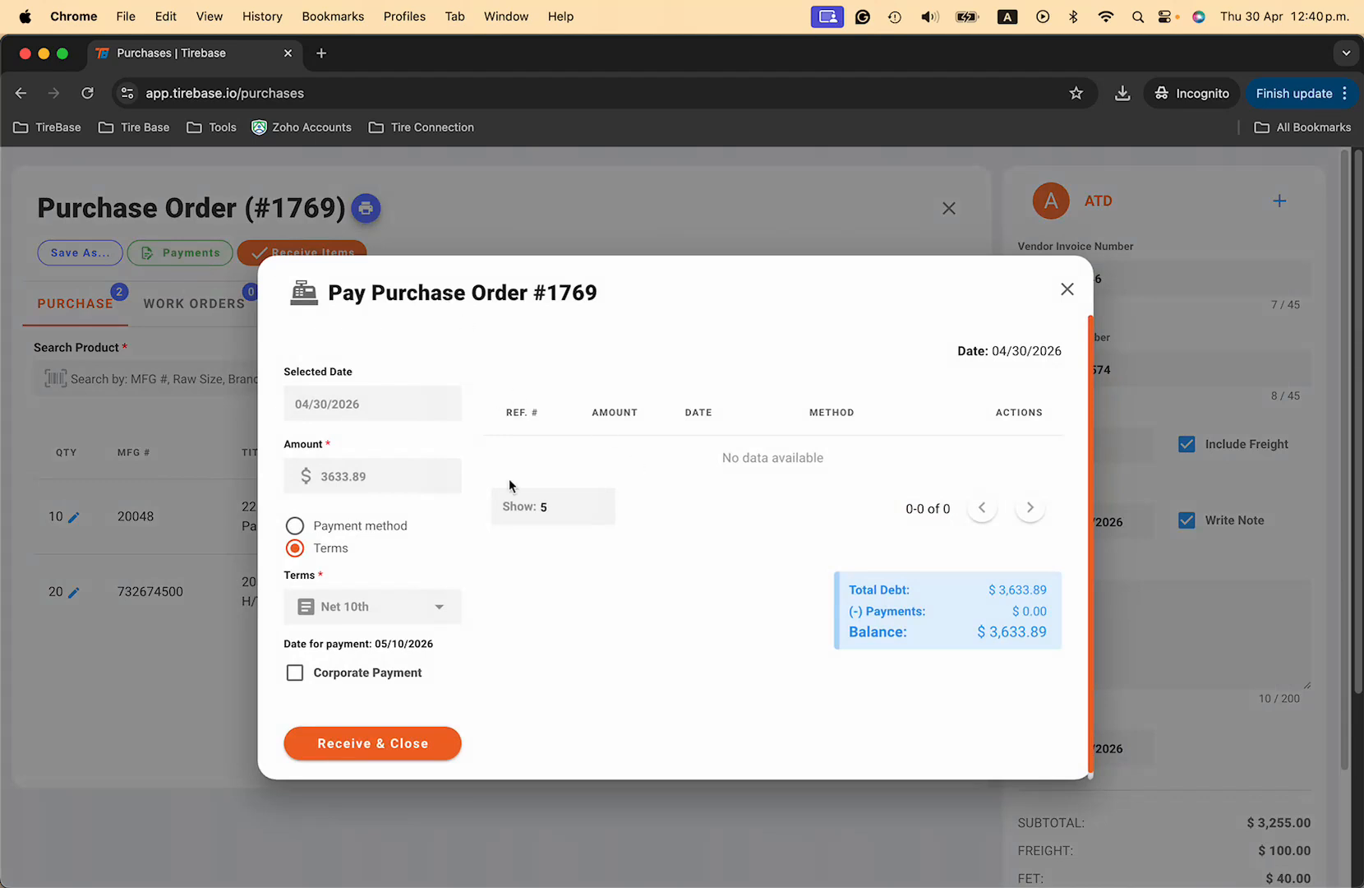
Try the Payment method option with Cash and Corporate Payment, and return the payment form to Terms.
{"action": "left_click", "coordinate": [298, 527]}
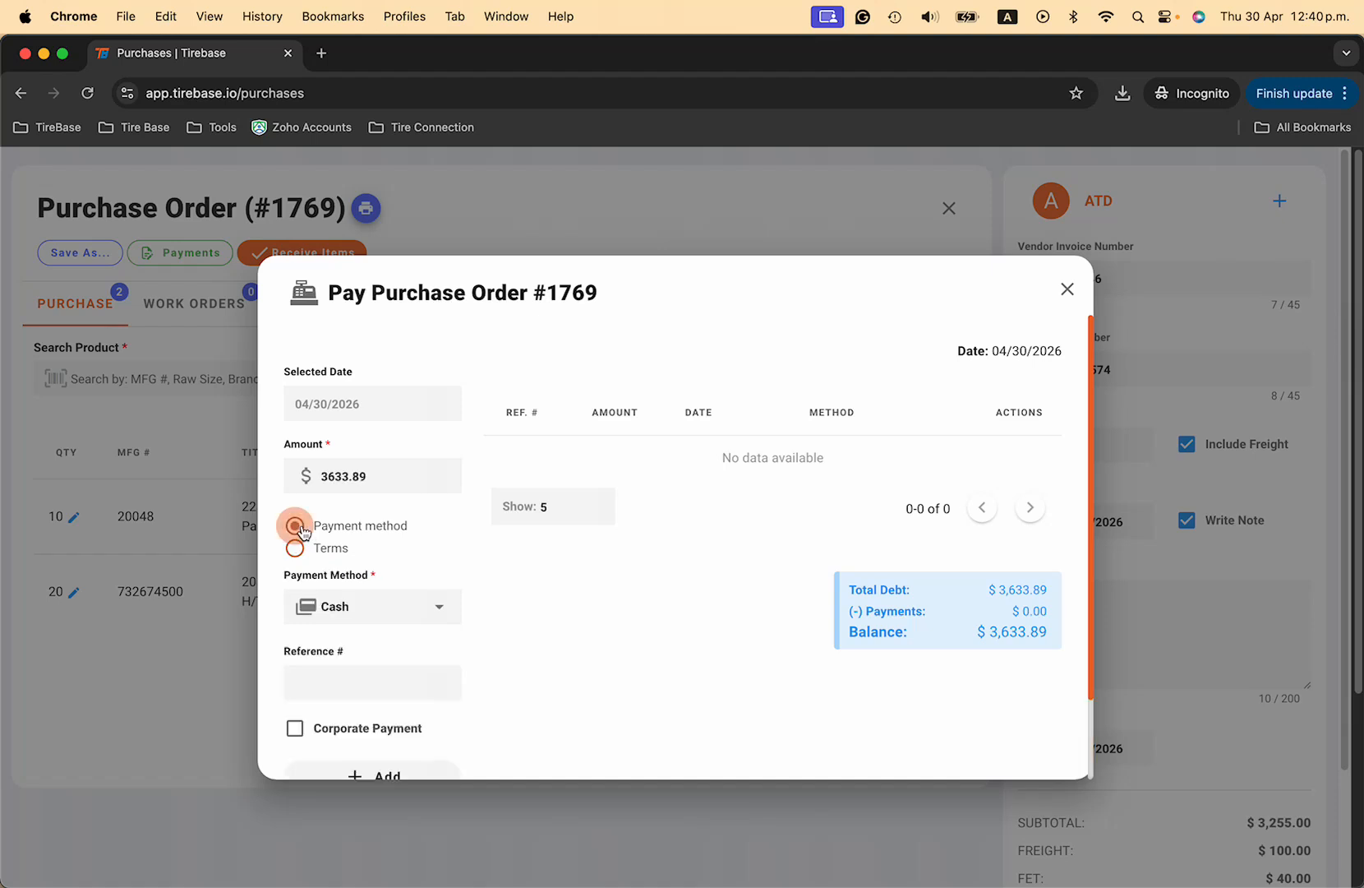
{"action": "left_click", "coordinate": [417, 609]}
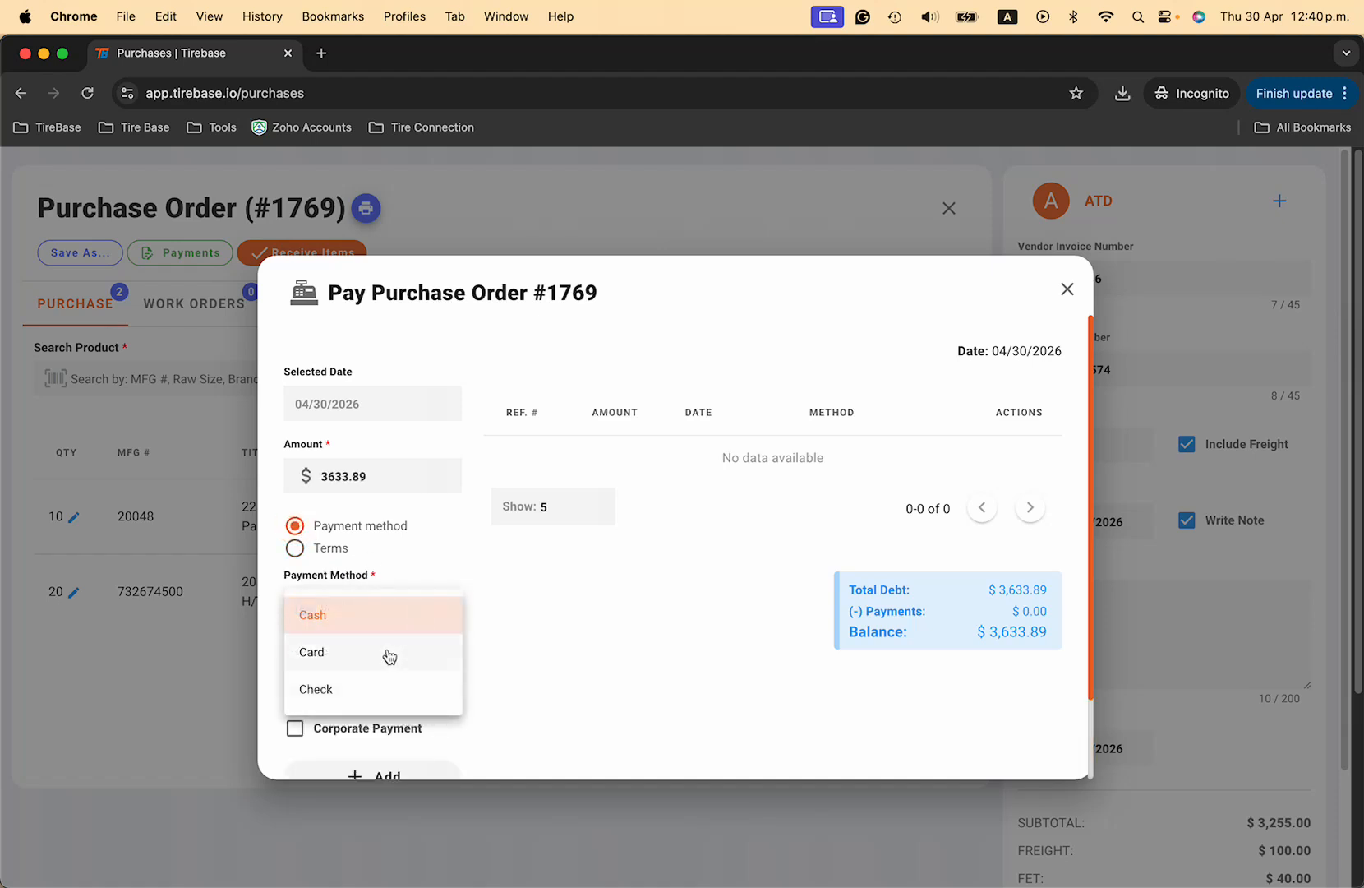
{"action": "left_click", "coordinate": [524, 627]}
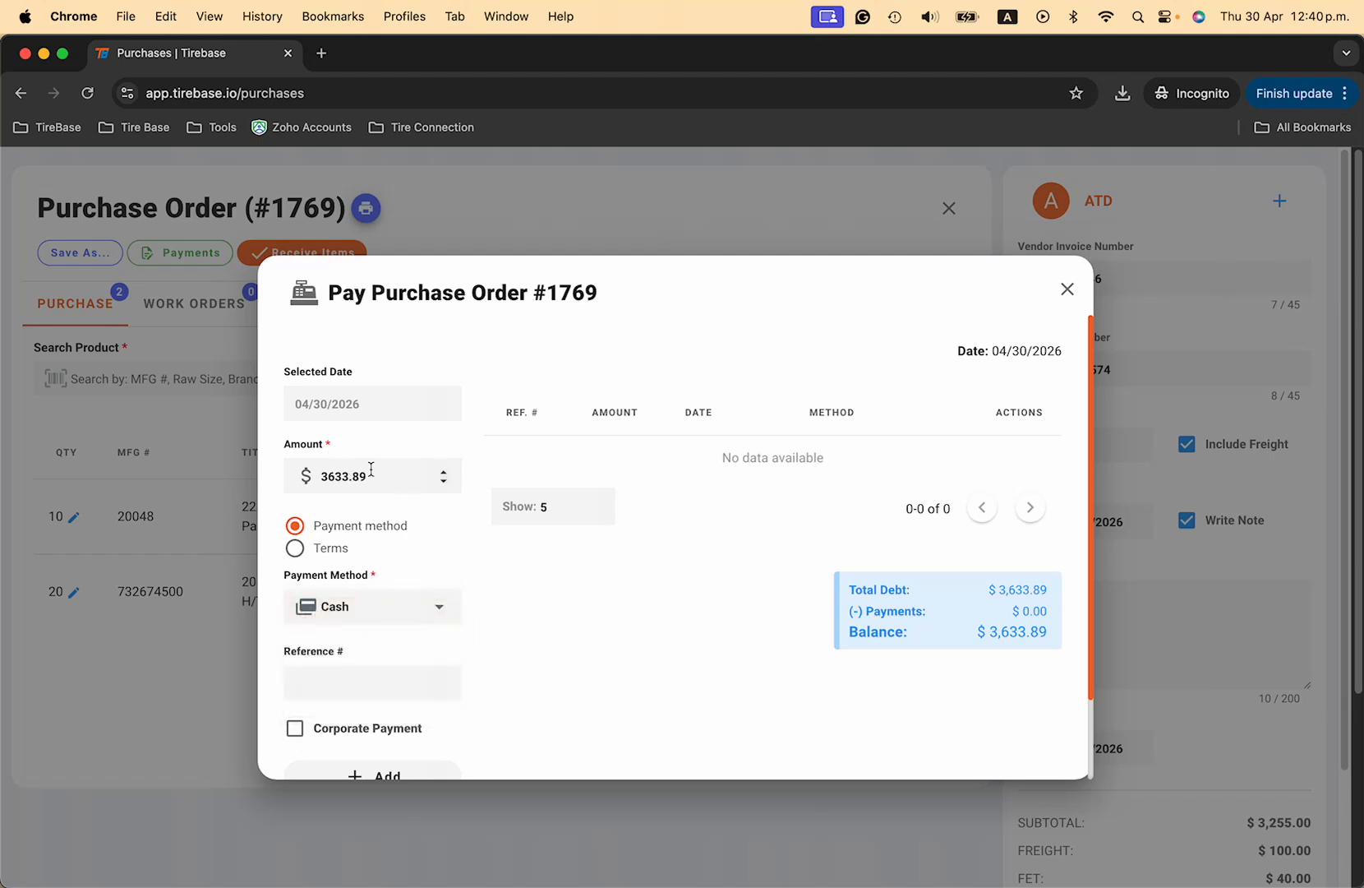
{"action": "scroll", "coordinate": [359, 683], "scroll_direction": "down", "scroll_amount": 2}
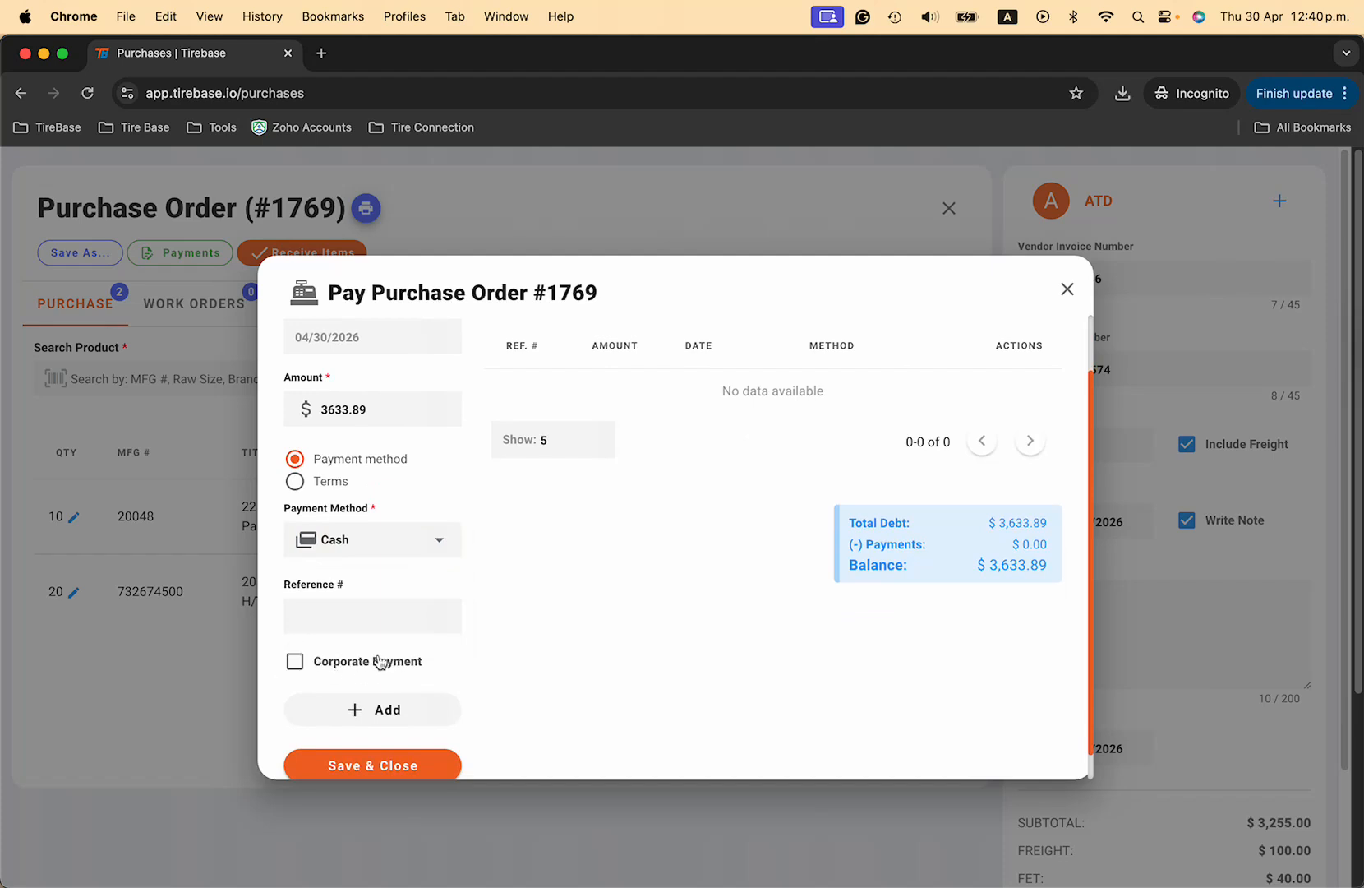
{"action": "left_click", "coordinate": [314, 663]}
{"action": "scroll", "coordinate": [383, 444], "scroll_direction": "up", "scroll_amount": 2}
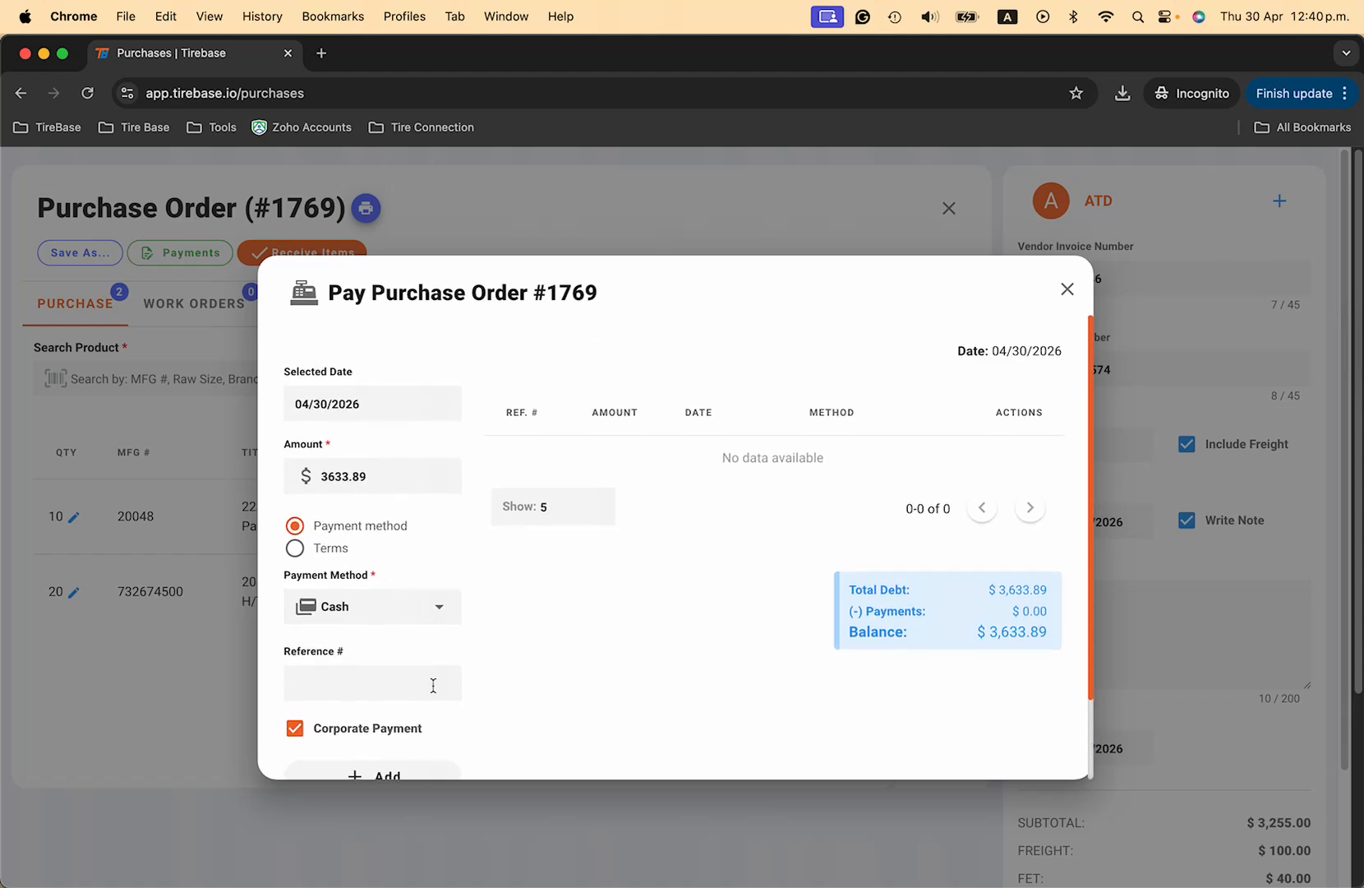
{"action": "scroll", "coordinate": [430, 664], "scroll_direction": "down", "scroll_amount": 2}
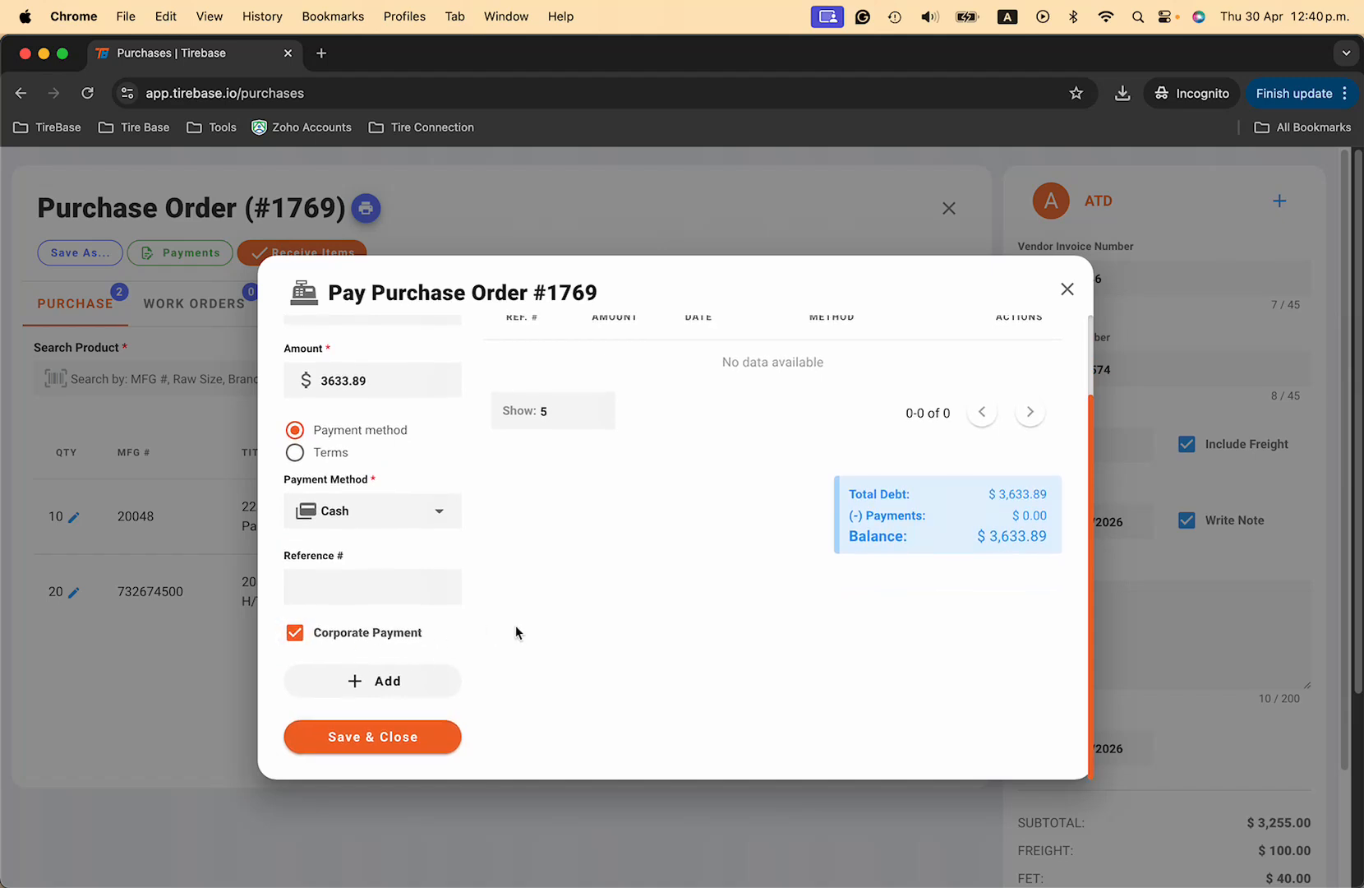
{"action": "left_click", "coordinate": [294, 632]}
{"action": "scroll", "coordinate": [504, 608], "scroll_direction": "up", "scroll_amount": 3}
{"action": "left_click", "coordinate": [294, 547]}
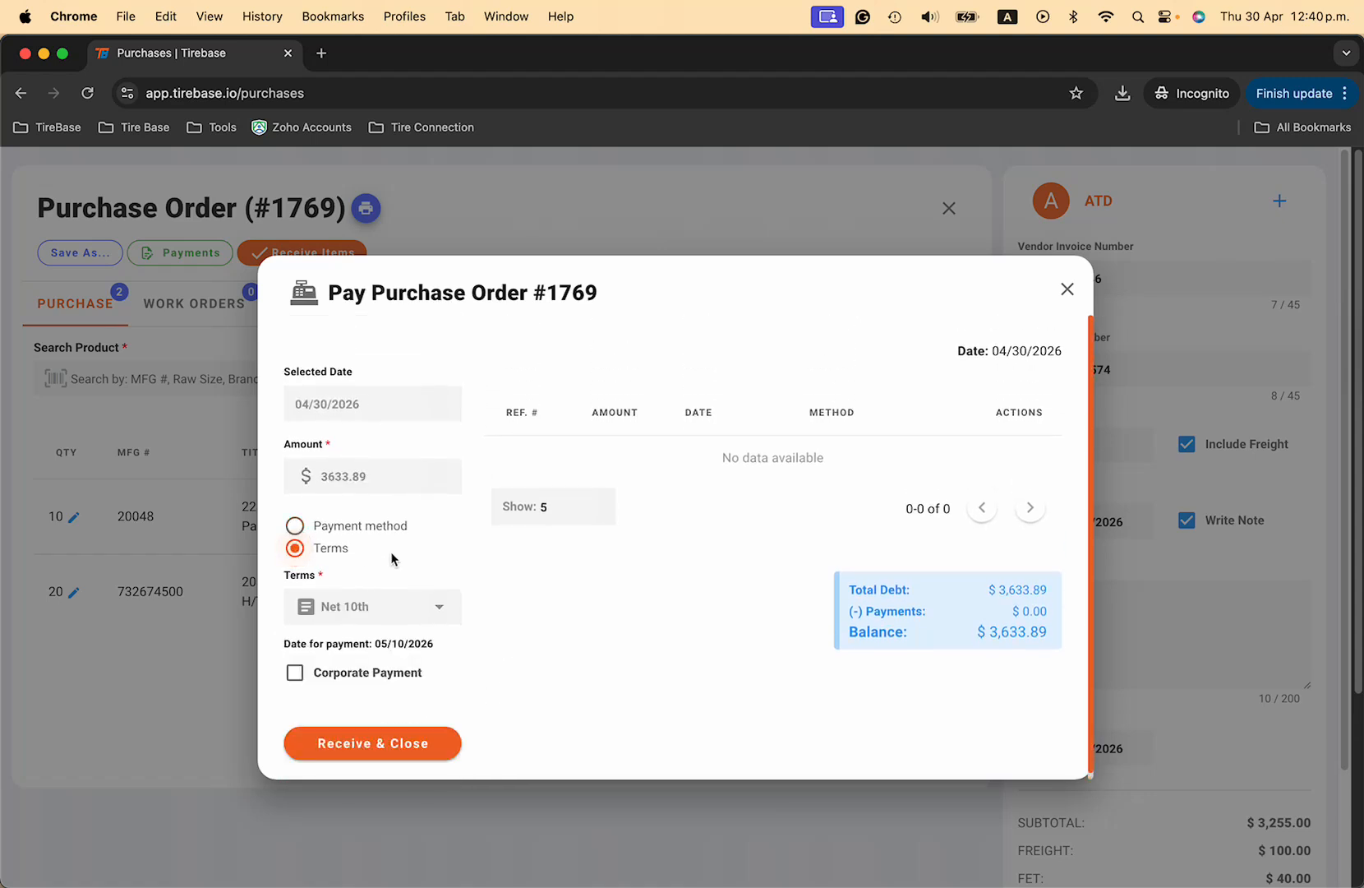
Receive the order's items on the vendor's payment terms and dismiss the offer to print the purchase.
{"action": "scroll", "coordinate": [392, 558], "scroll_direction": "down", "scroll_amount": 1}
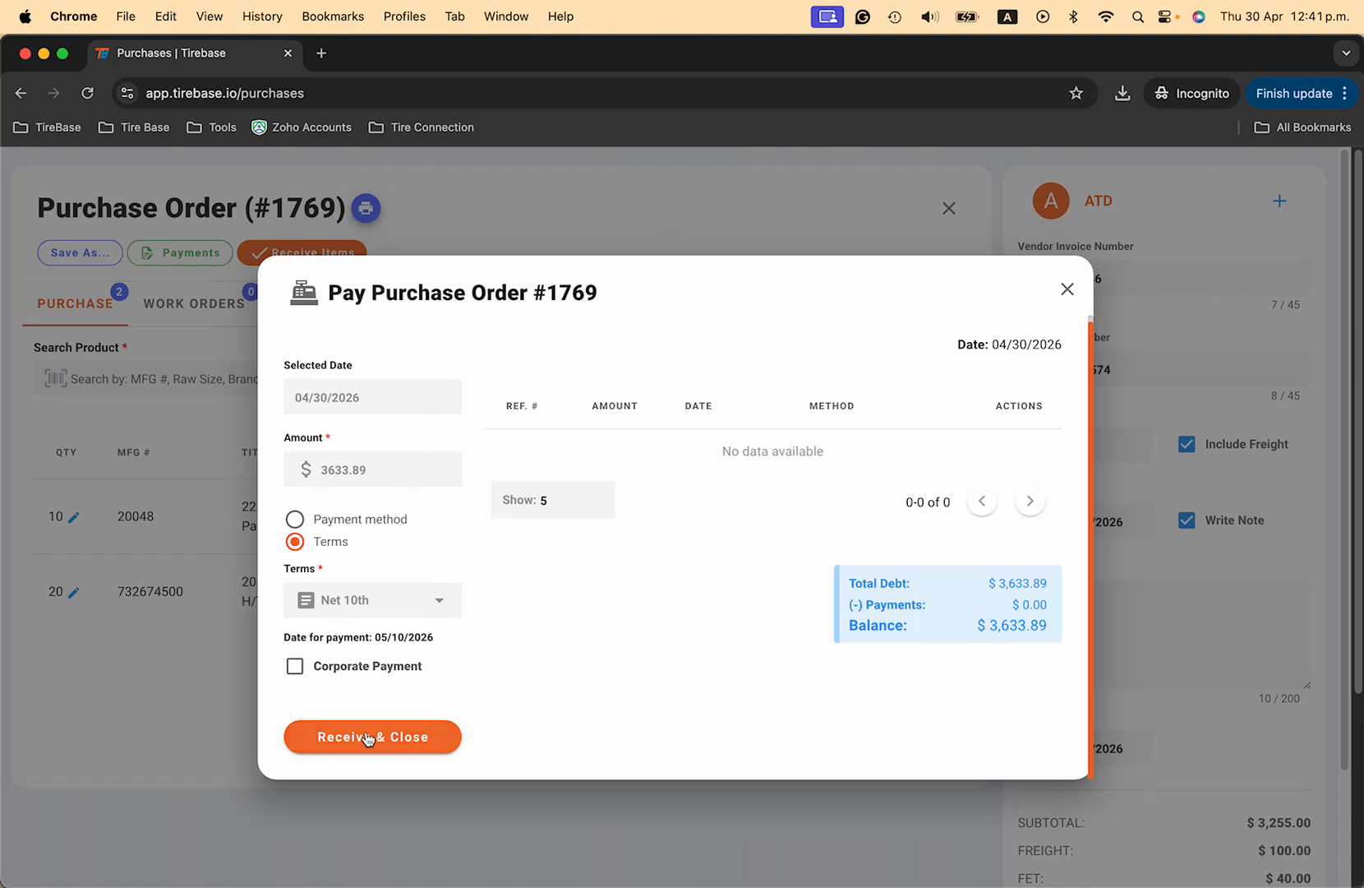
{"action": "left_click", "coordinate": [397, 737]}
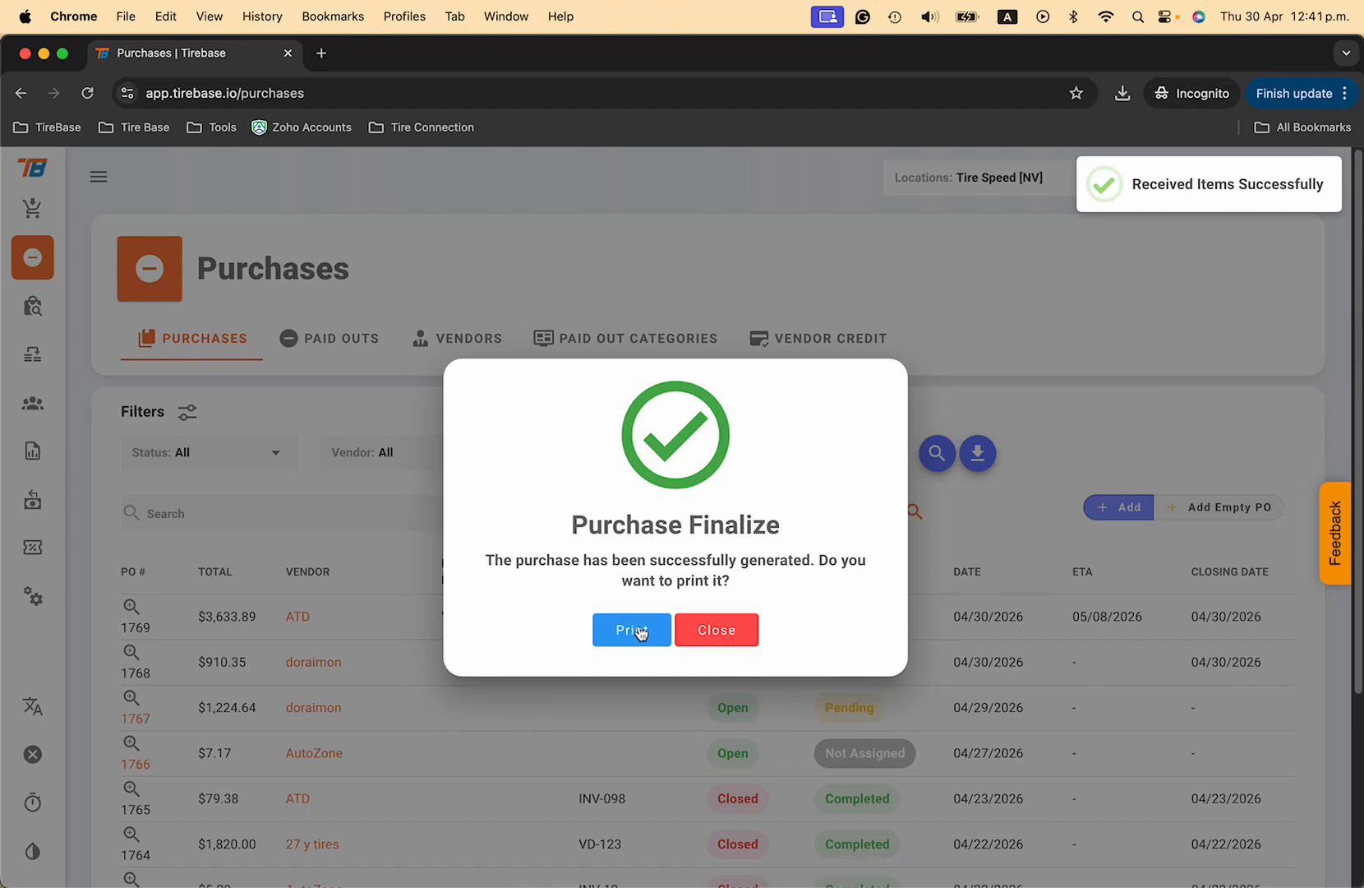
{"action": "left_click", "coordinate": [716, 629]}
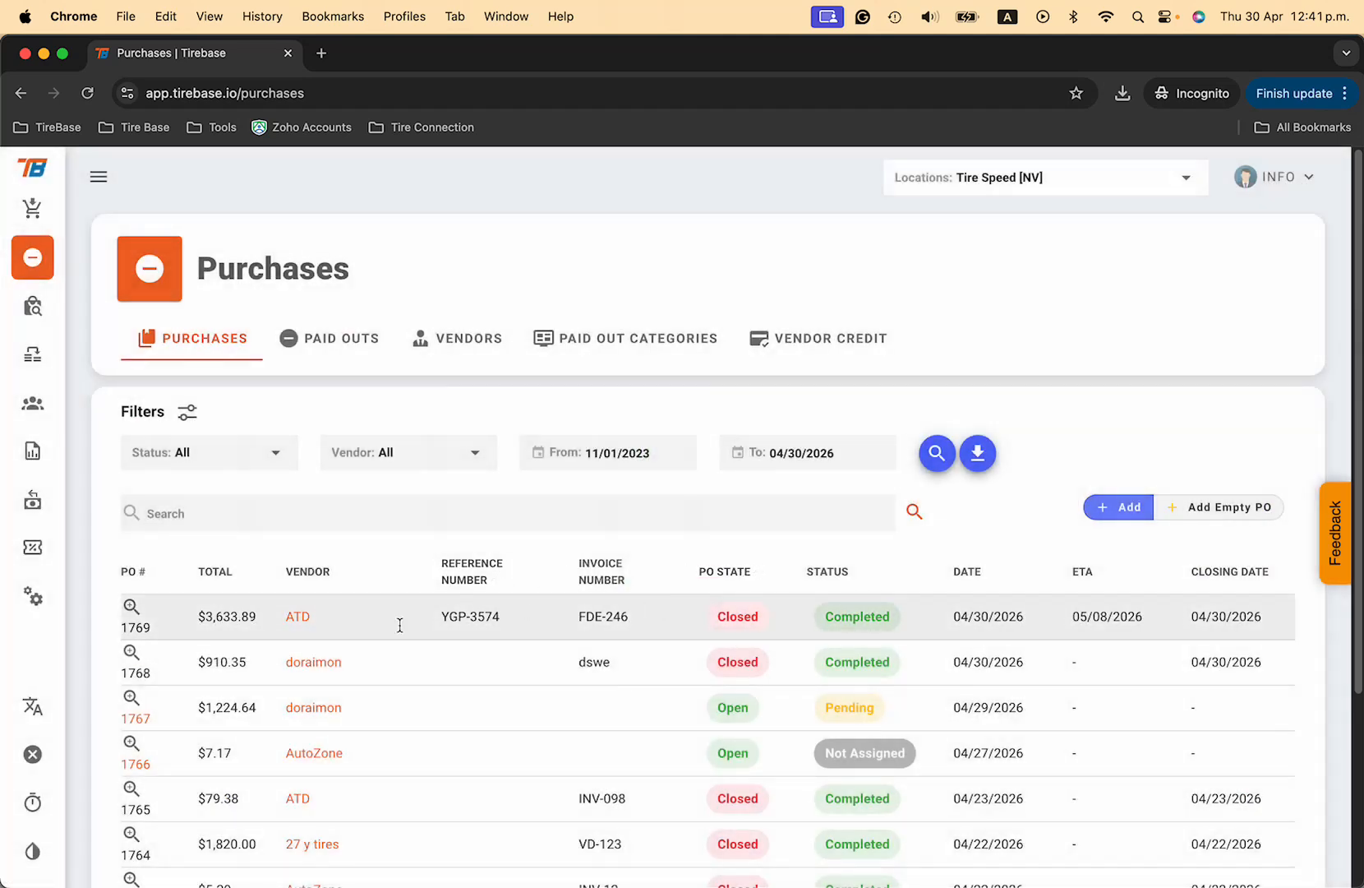
Open the quick details of the newest ATD purchase order and copy MFG number 20048.
{"action": "left_click", "coordinate": [134, 606]}
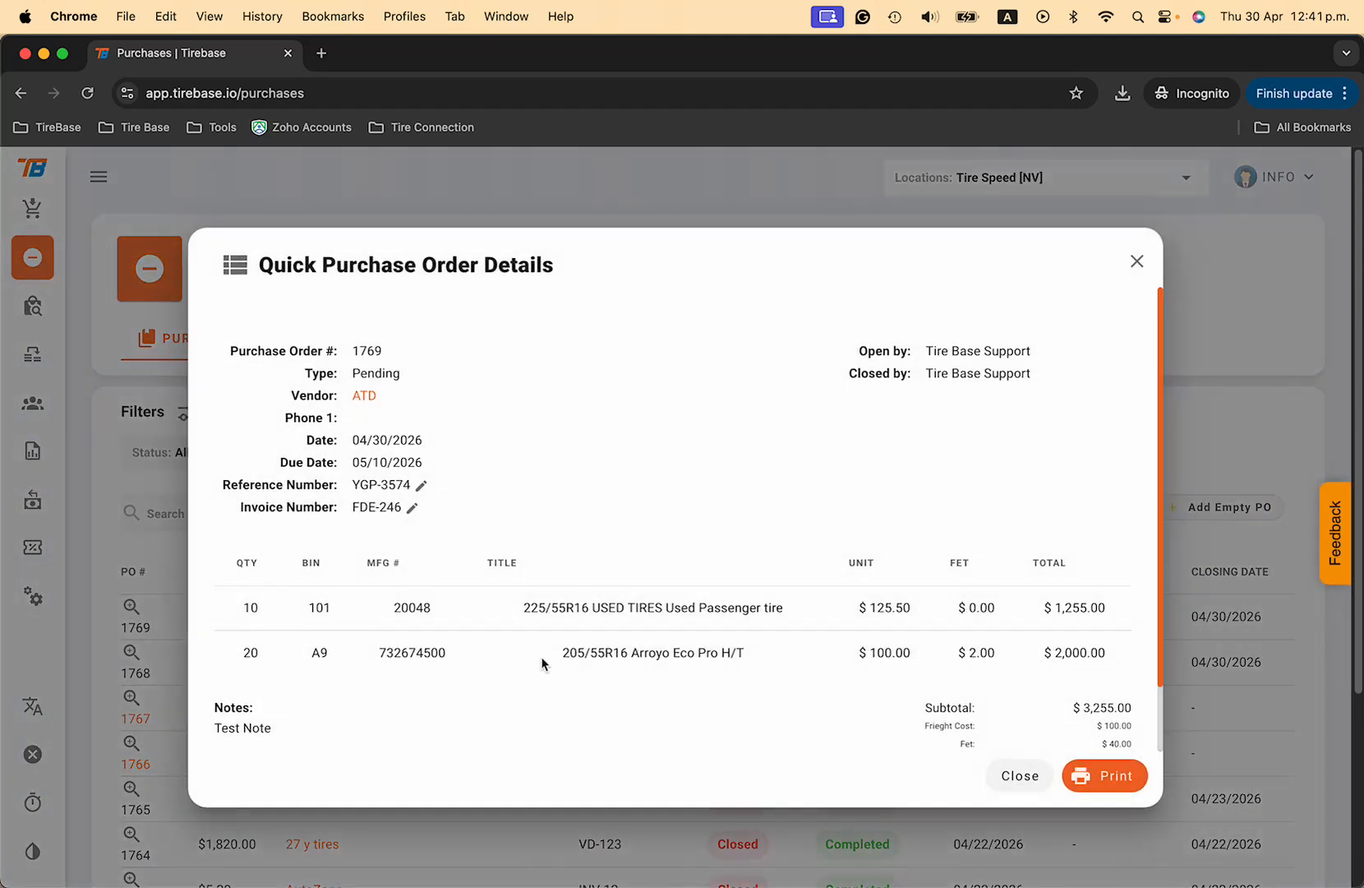
{"action": "double_click", "coordinate": [416, 604]}
{"action": "key", "text": "super+c"}
Duplicate the browser tab and search Products & Services for MFG number 20048.
{"action": "right_click", "coordinate": [228, 58]}
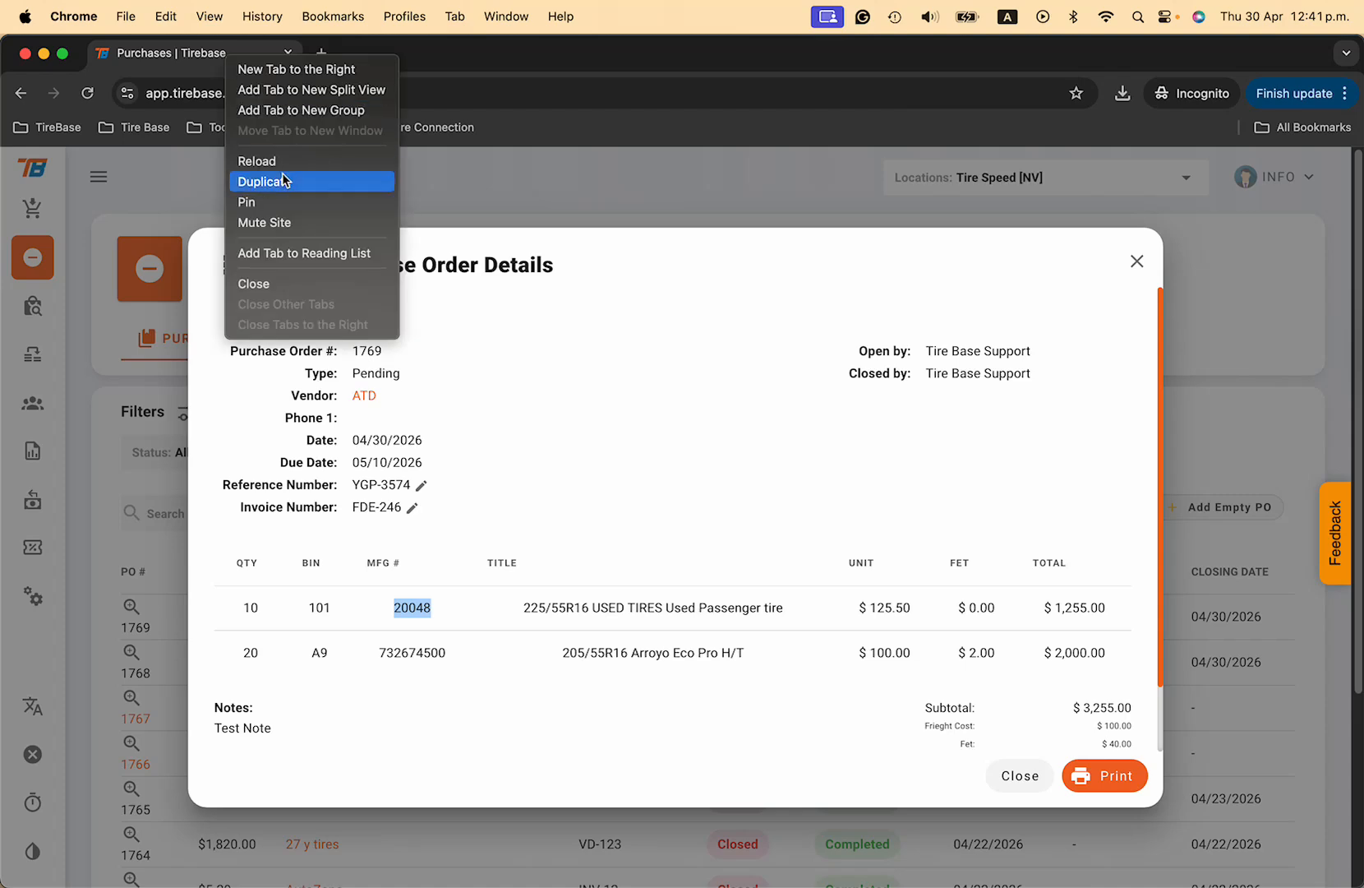
{"action": "left_click", "coordinate": [282, 183]}
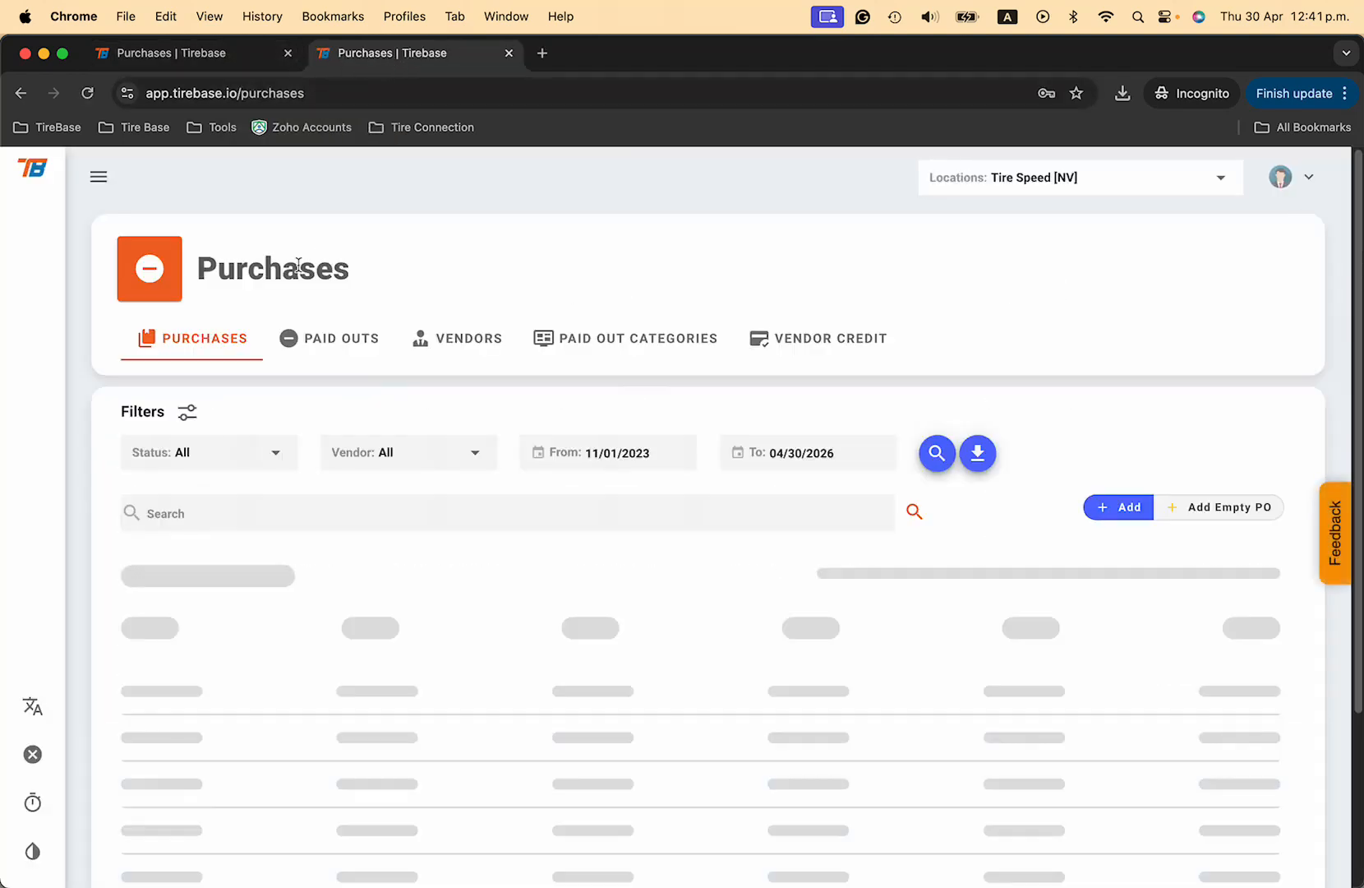
{"action": "left_click", "coordinate": [32, 306]}
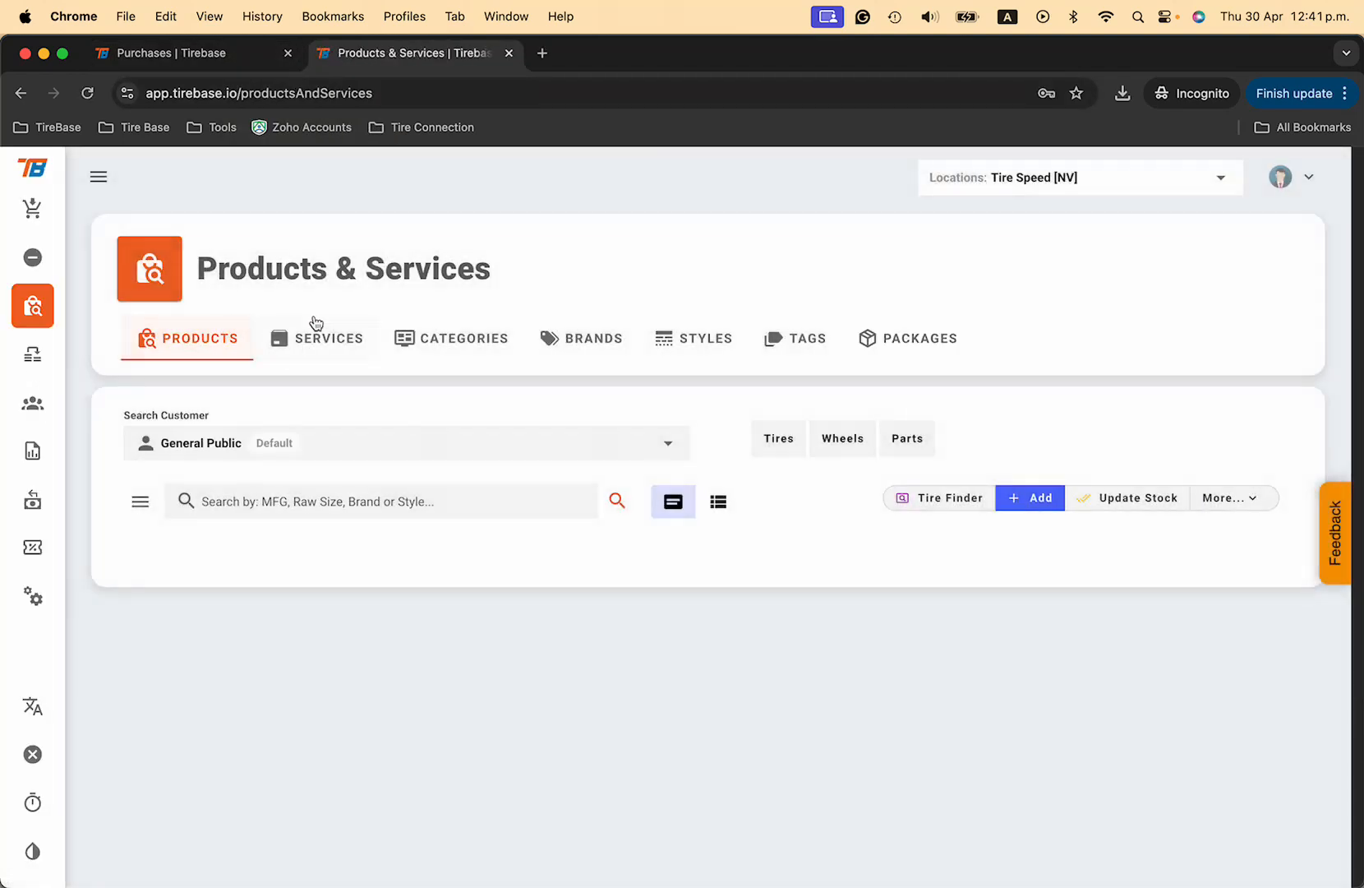
{"action": "left_click", "coordinate": [269, 501]}
{"action": "key", "text": "super+v"}
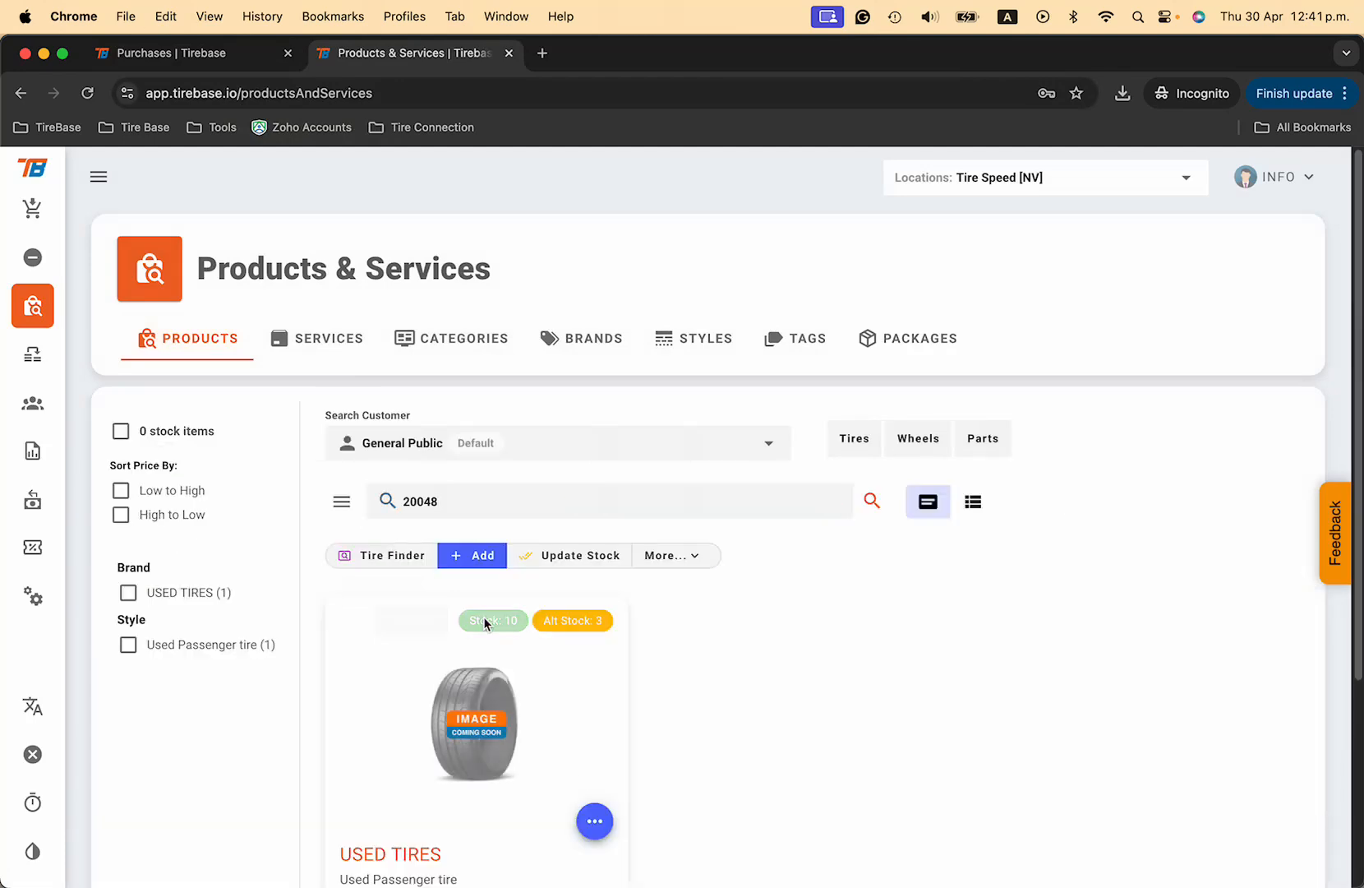
Open the used passenger tire's unit tracking report and check its purchase entry against the purchase order details.
{"action": "left_click", "coordinate": [482, 618]}
{"action": "left_click_drag", "start_coordinate": [1047, 658], "coordinate": [962, 655]}
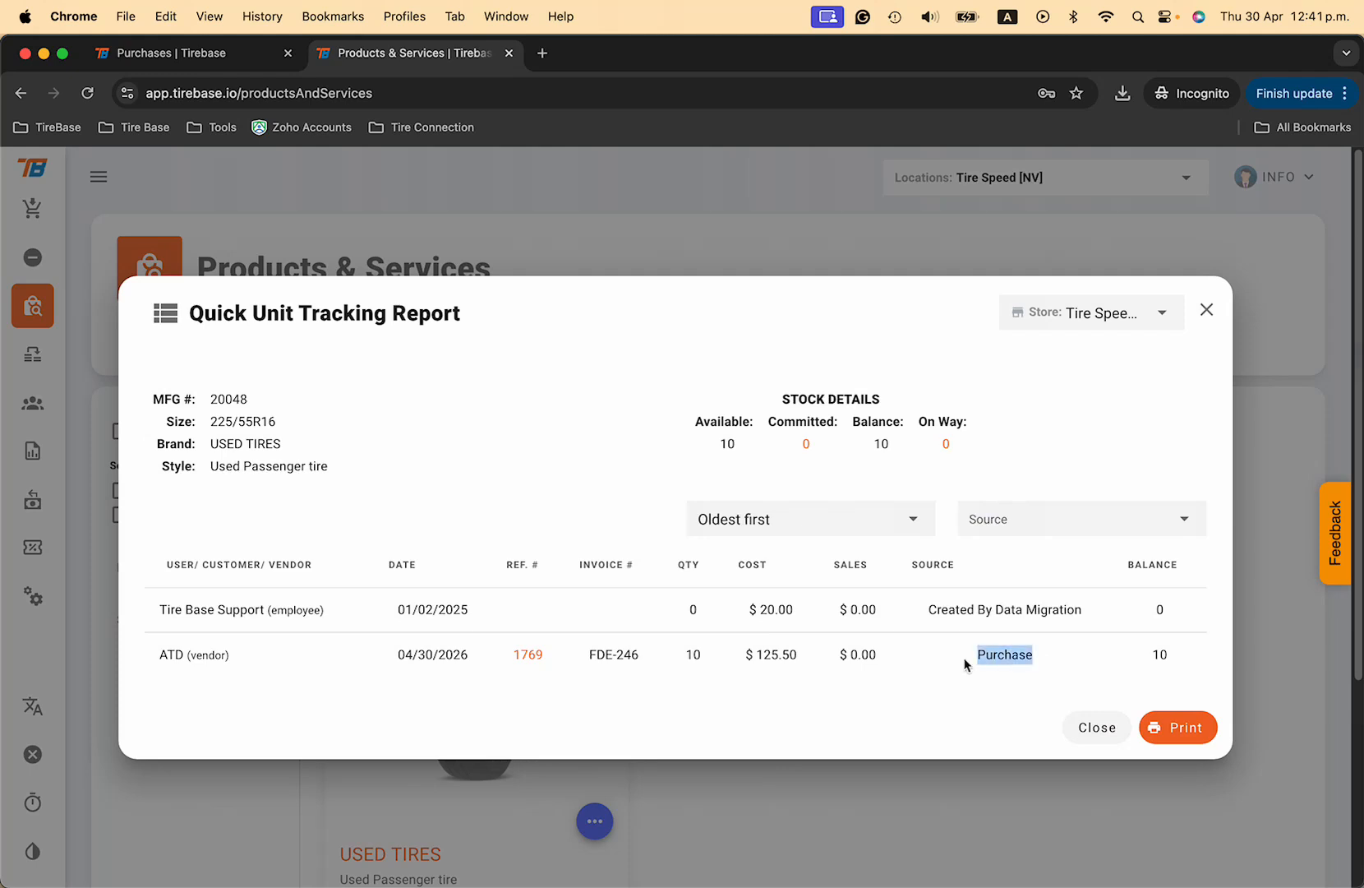
{"action": "left_click", "coordinate": [528, 654]}
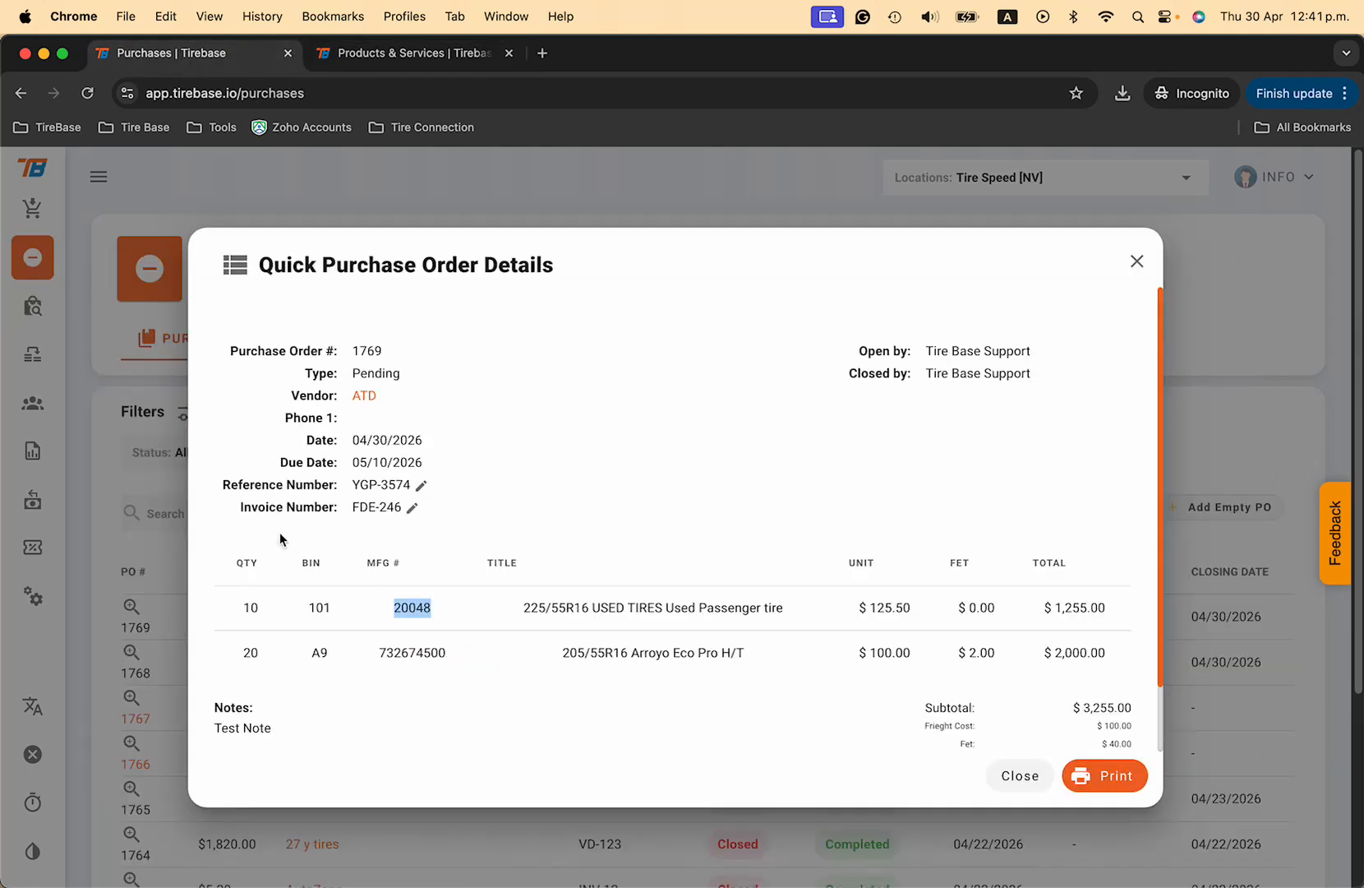
{"action": "left_click", "coordinate": [386, 59]}
Review the linked ATD purchase order from the tracking report, check the tire's stock balance, and close the report.
{"action": "left_click", "coordinate": [528, 654]}
{"action": "scroll", "coordinate": [638, 502], "scroll_direction": "down", "scroll_amount": 3}
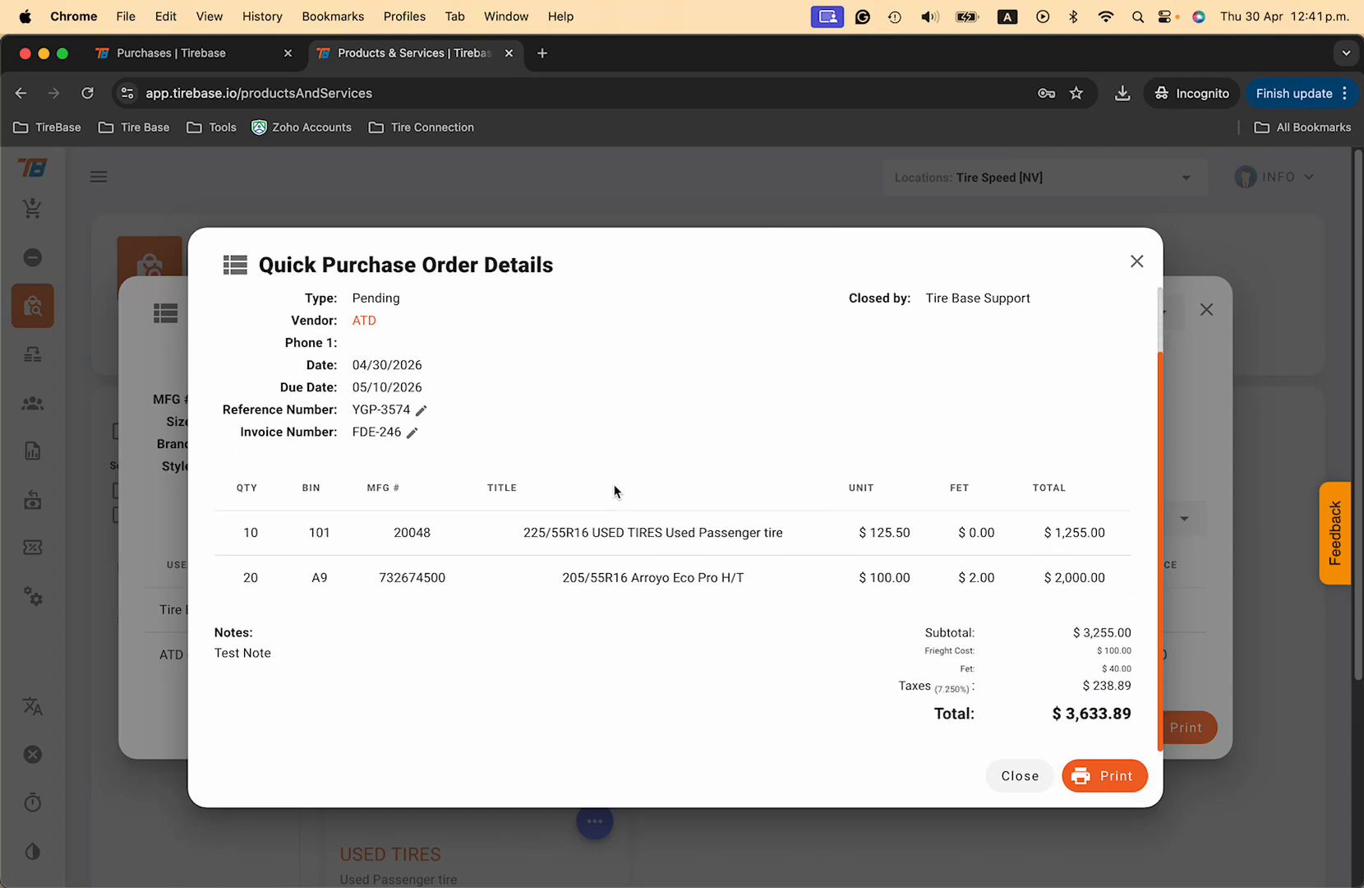
{"action": "scroll", "coordinate": [979, 703], "scroll_direction": "up", "scroll_amount": 3}
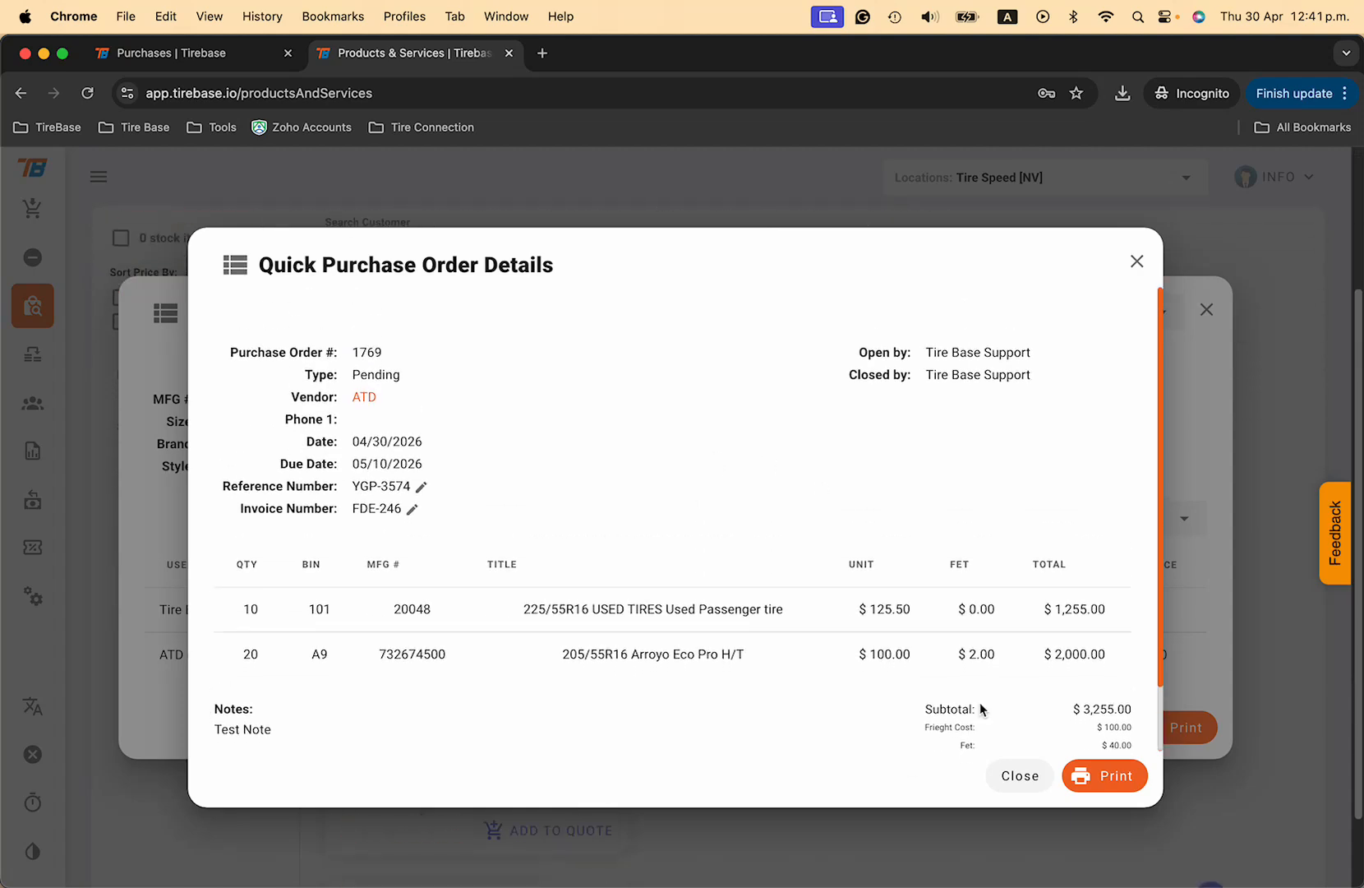
{"action": "left_click", "coordinate": [1017, 774]}
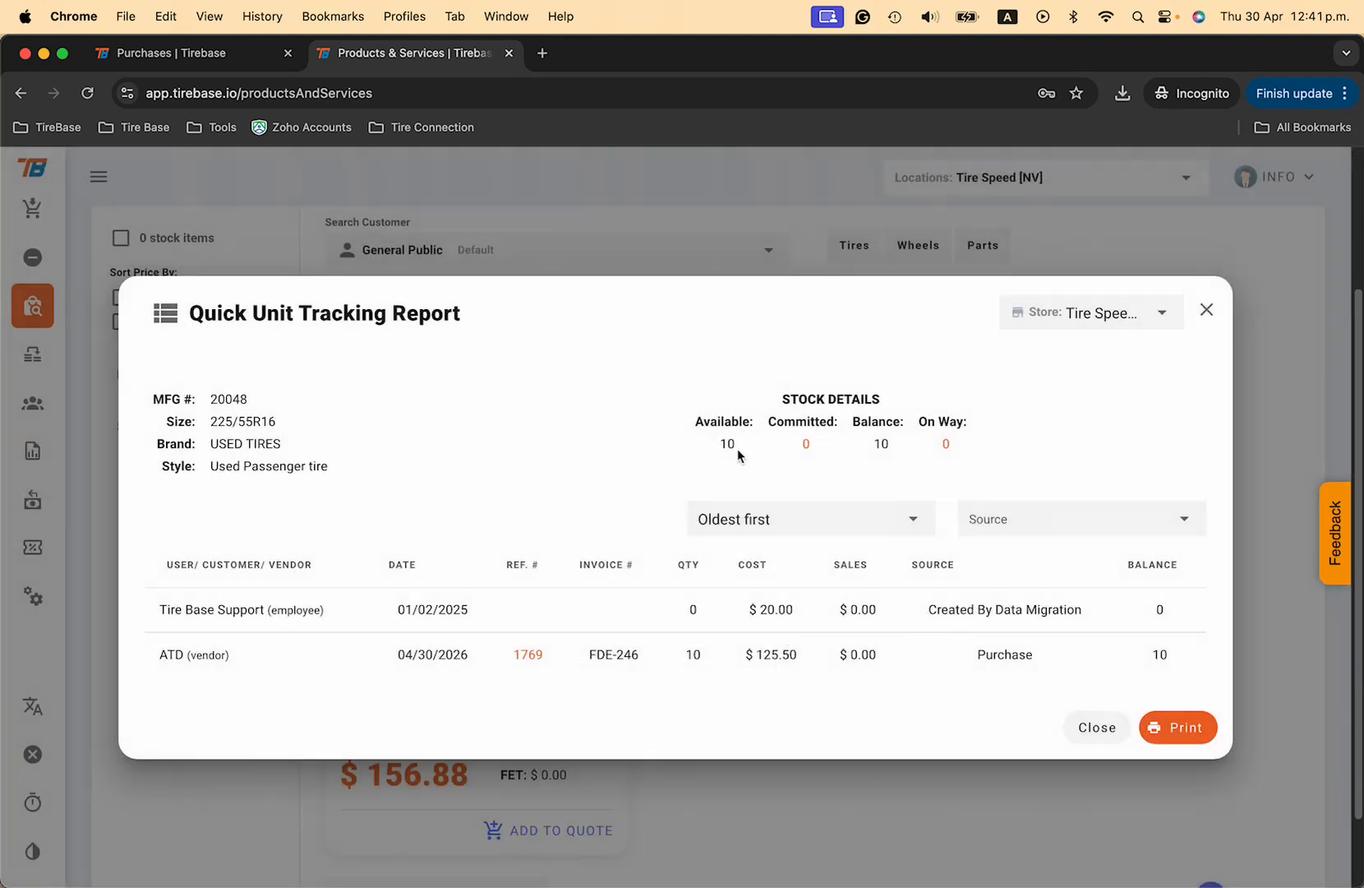
{"action": "left_click_drag", "start_coordinate": [1168, 654], "coordinate": [1142, 653]}
{"action": "left_click", "coordinate": [1207, 309]}
Copy MFG number 732674500 from the purchase order details and search the products for it.
{"action": "left_click", "coordinate": [237, 56]}
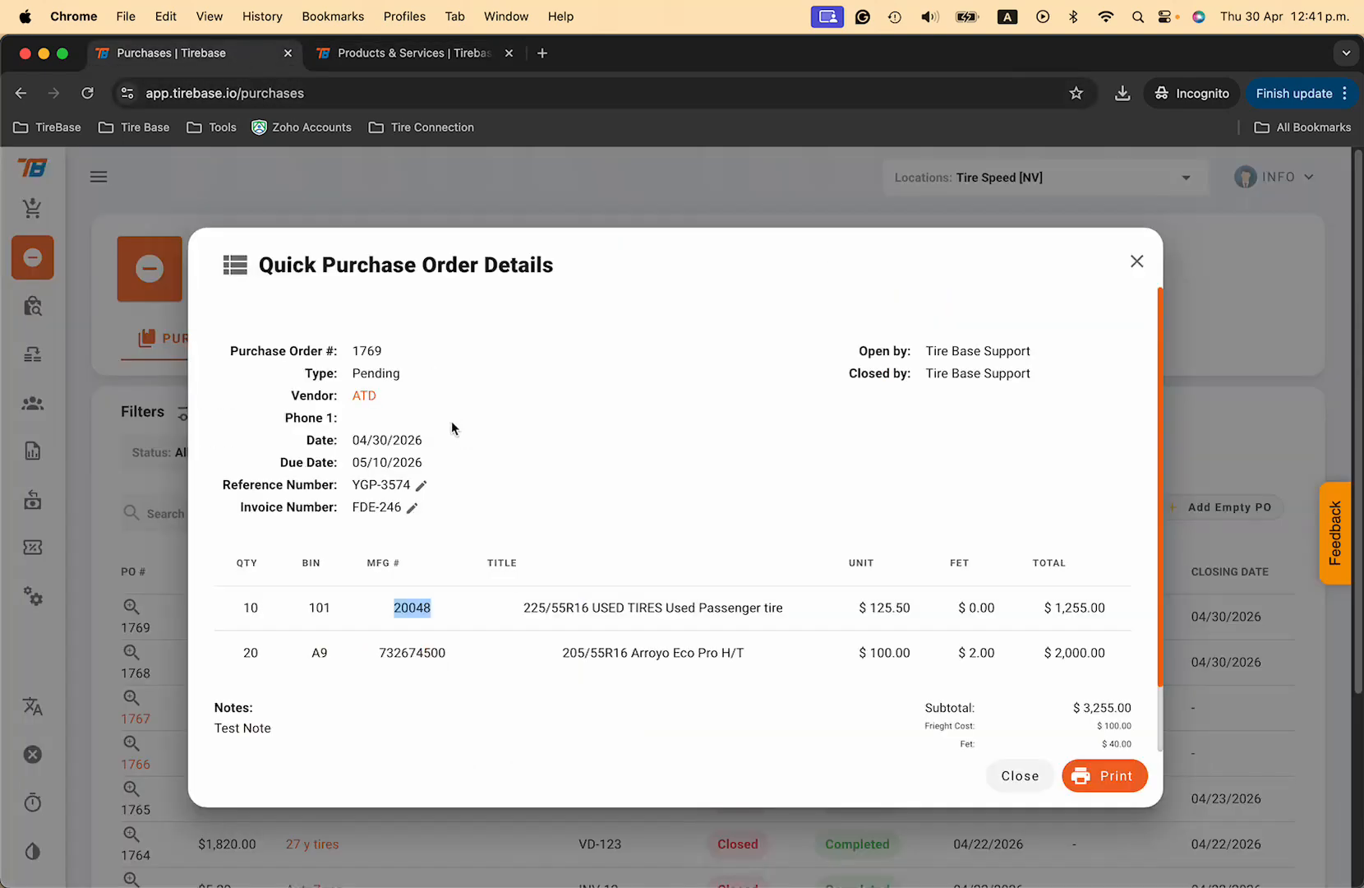
{"action": "double_click", "coordinate": [405, 652]}
{"action": "key", "text": "super+c"}
{"action": "key", "text": "ctrl+Tab"}
{"action": "left_click", "coordinate": [484, 304]}
{"action": "key", "text": "super+a"}
{"action": "key", "text": "super+v"}
{"action": "key", "text": "Return"}
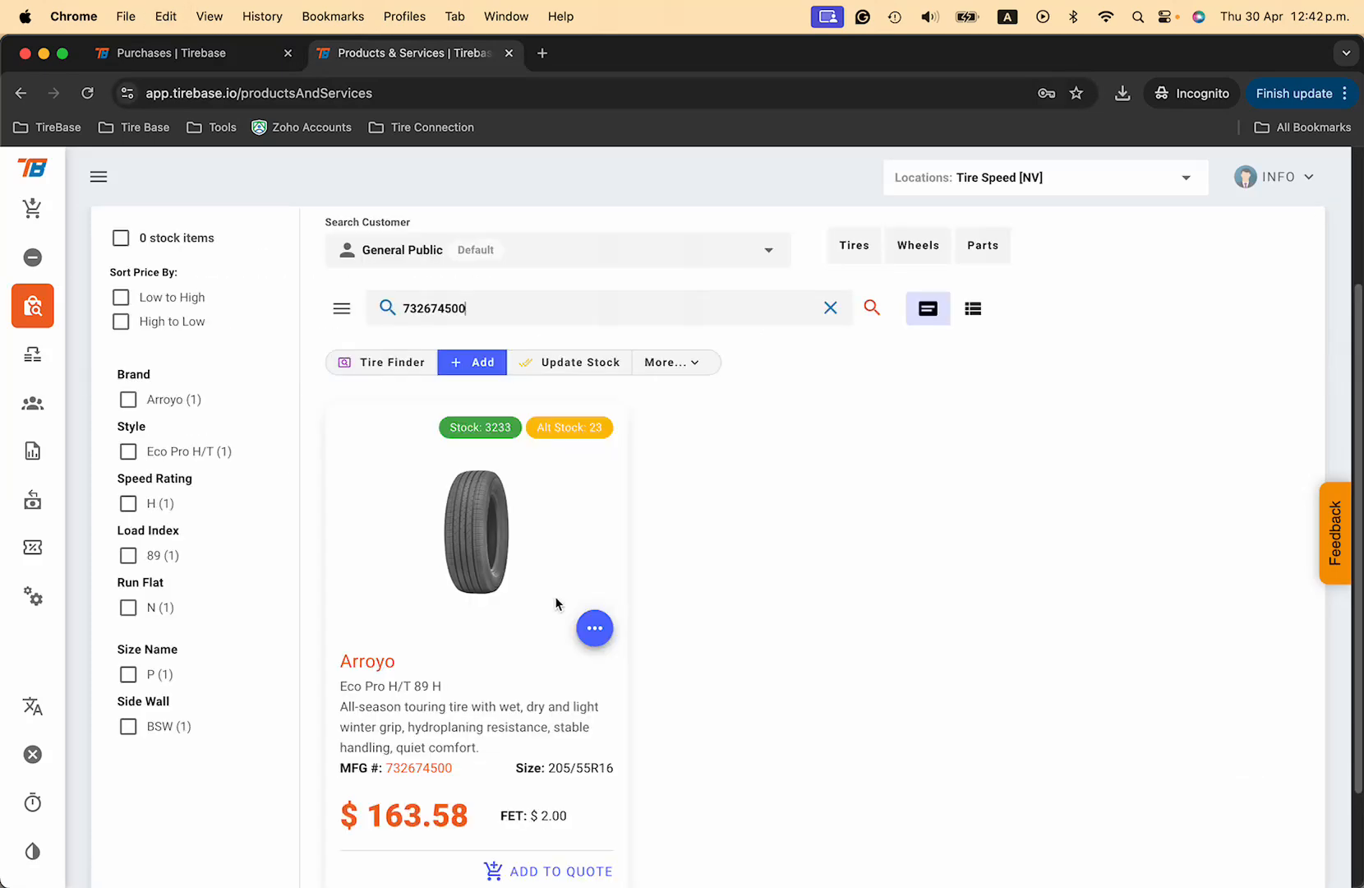
Examine the latest purchase in the Arroyo tire's unit tracking report, sorted newest first, and return to the purchase order details.
{"action": "left_click", "coordinate": [485, 427]}
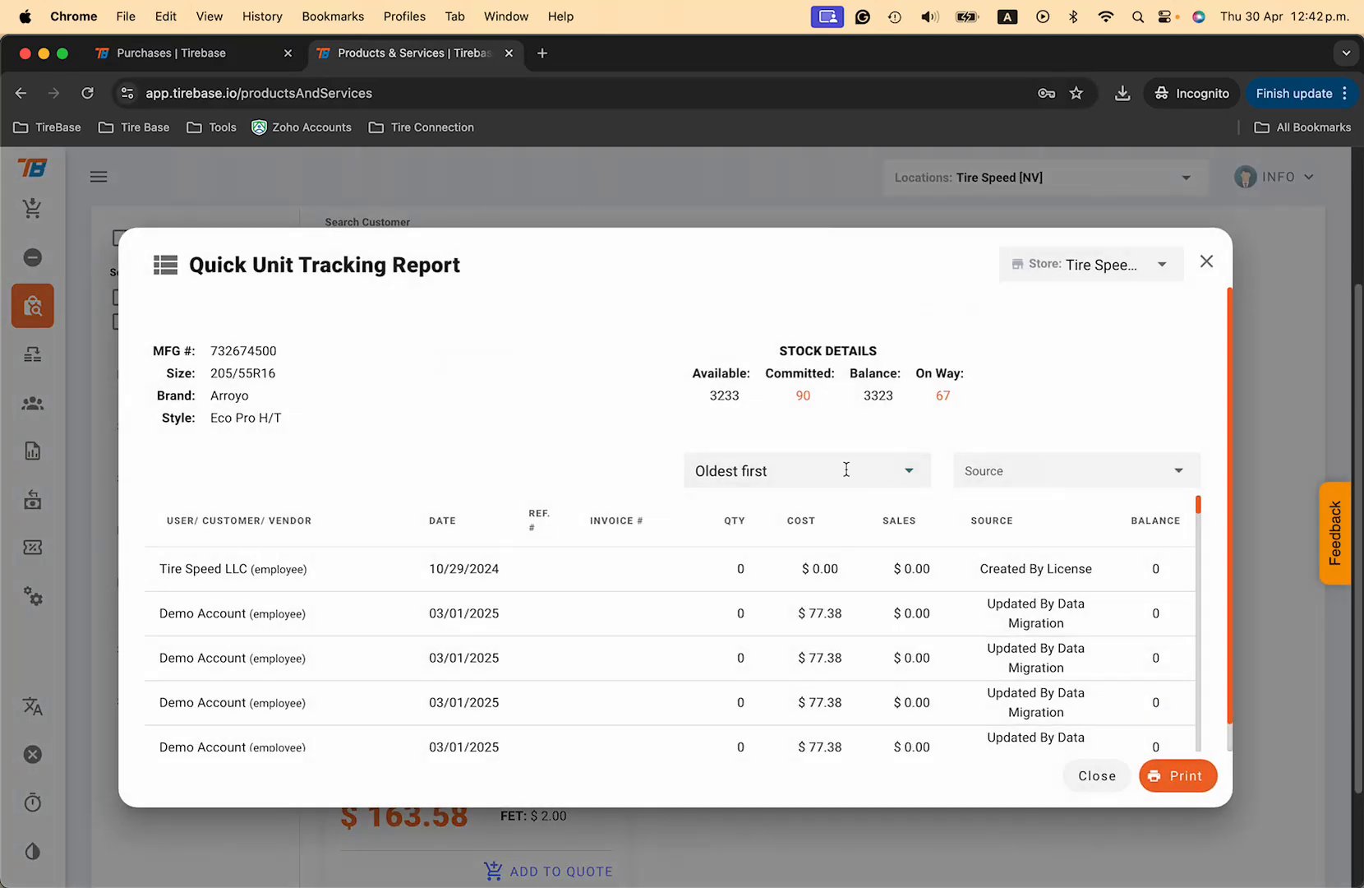
{"action": "left_click", "coordinate": [847, 469]}
{"action": "left_click", "coordinate": [781, 520]}
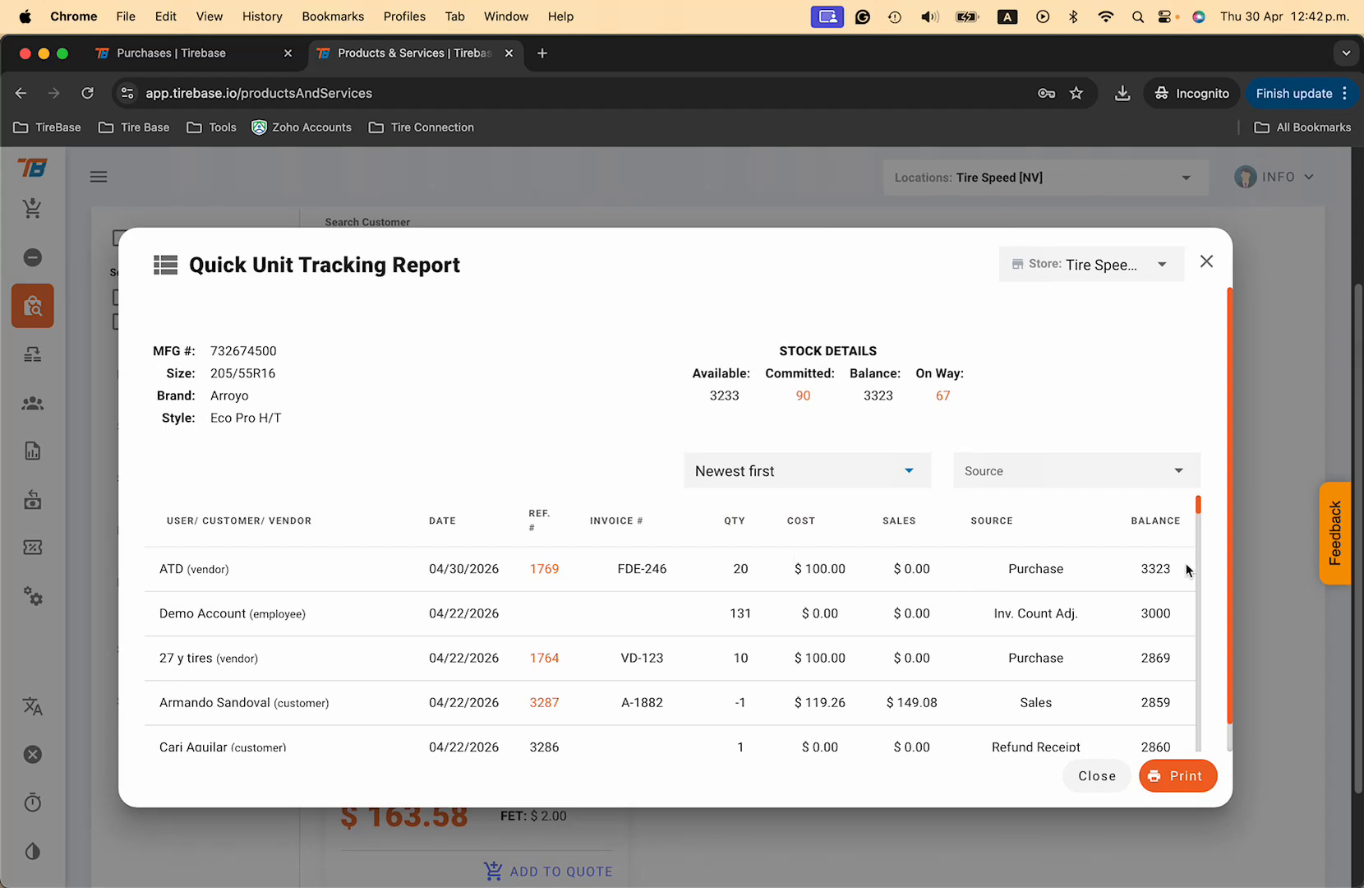
{"action": "double_click", "coordinate": [737, 569]}
{"action": "left_click", "coordinate": [225, 61]}
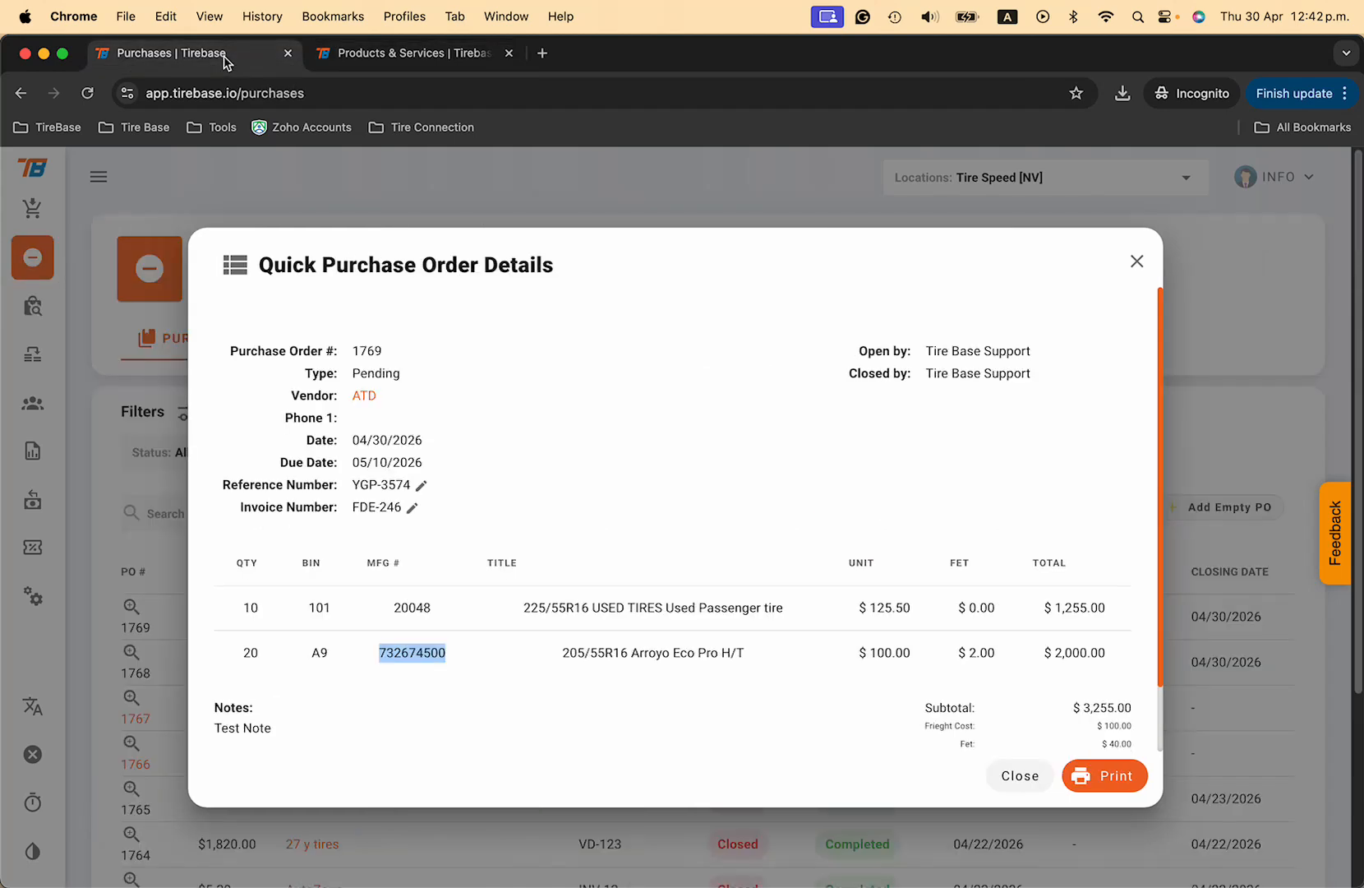